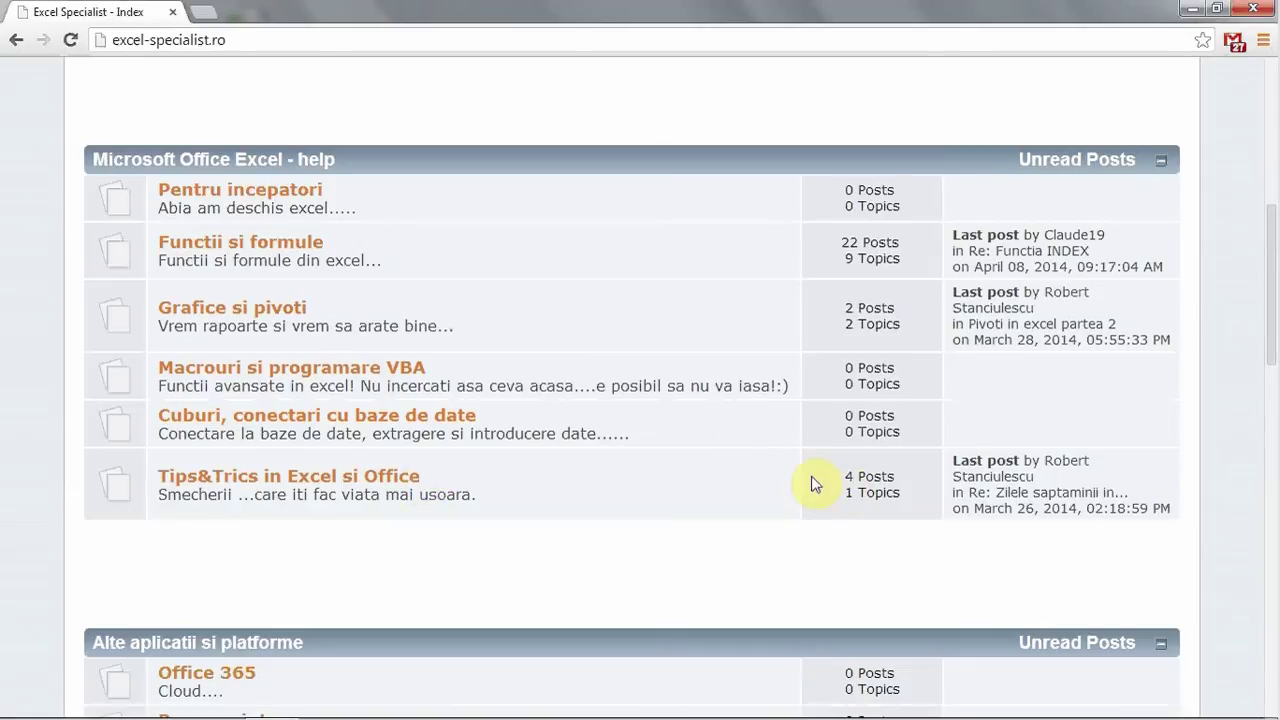
Step: Scroll through the excel-specialist.ro forum index, then minimize Chrome to show the desktop
scroll(697, 444, up, 5)
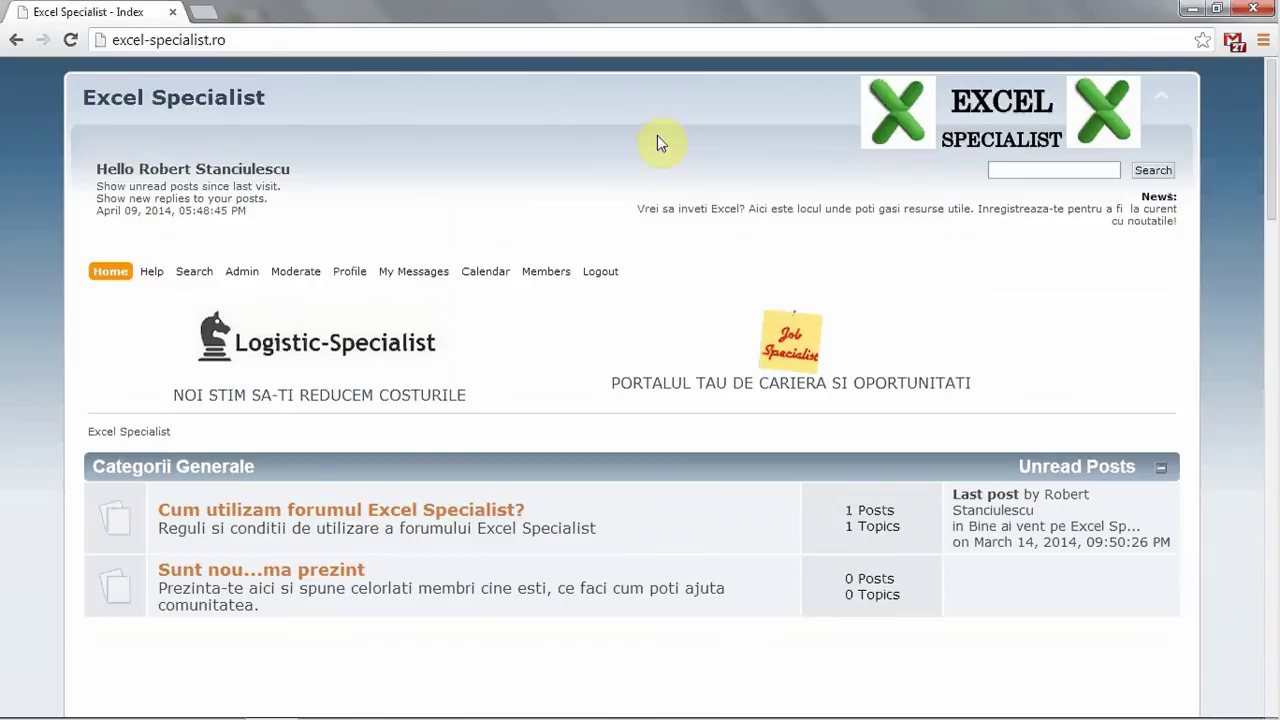
scroll(680, 203, down, 2)
scroll(680, 203, down, 2)
scroll(680, 203, down, 1)
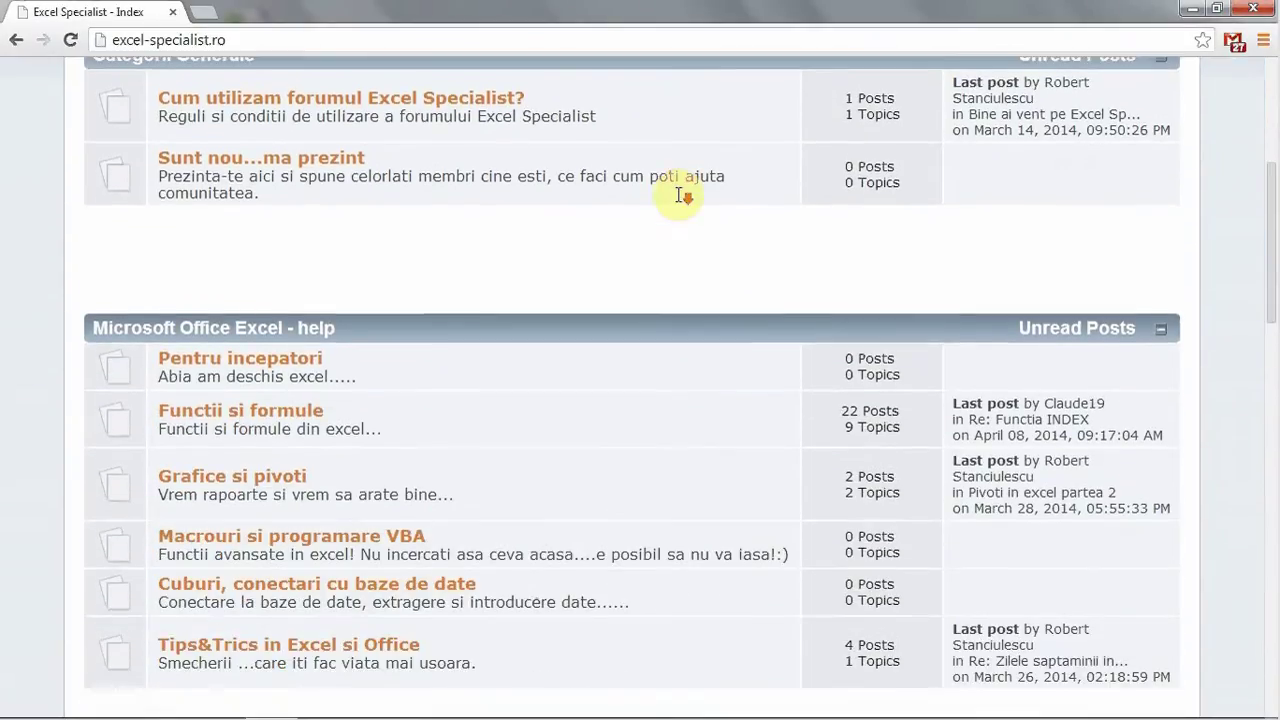
scroll(680, 203, down, 1)
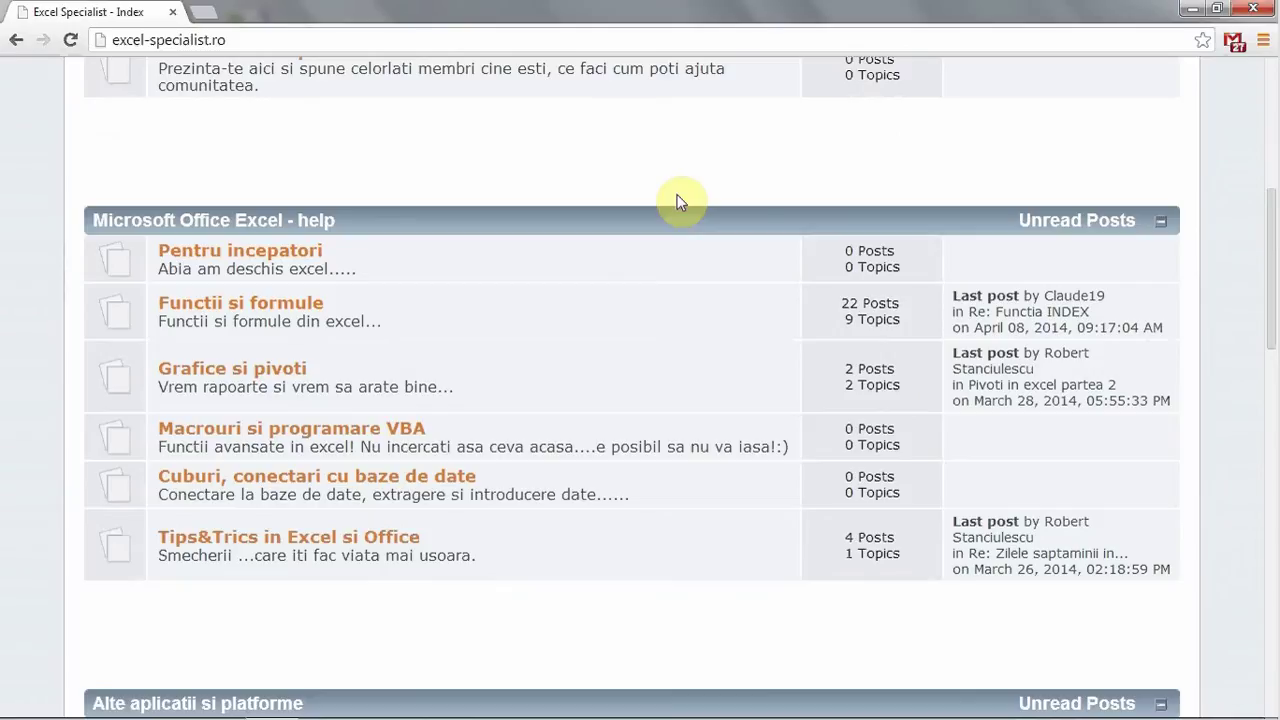
click(1195, 17)
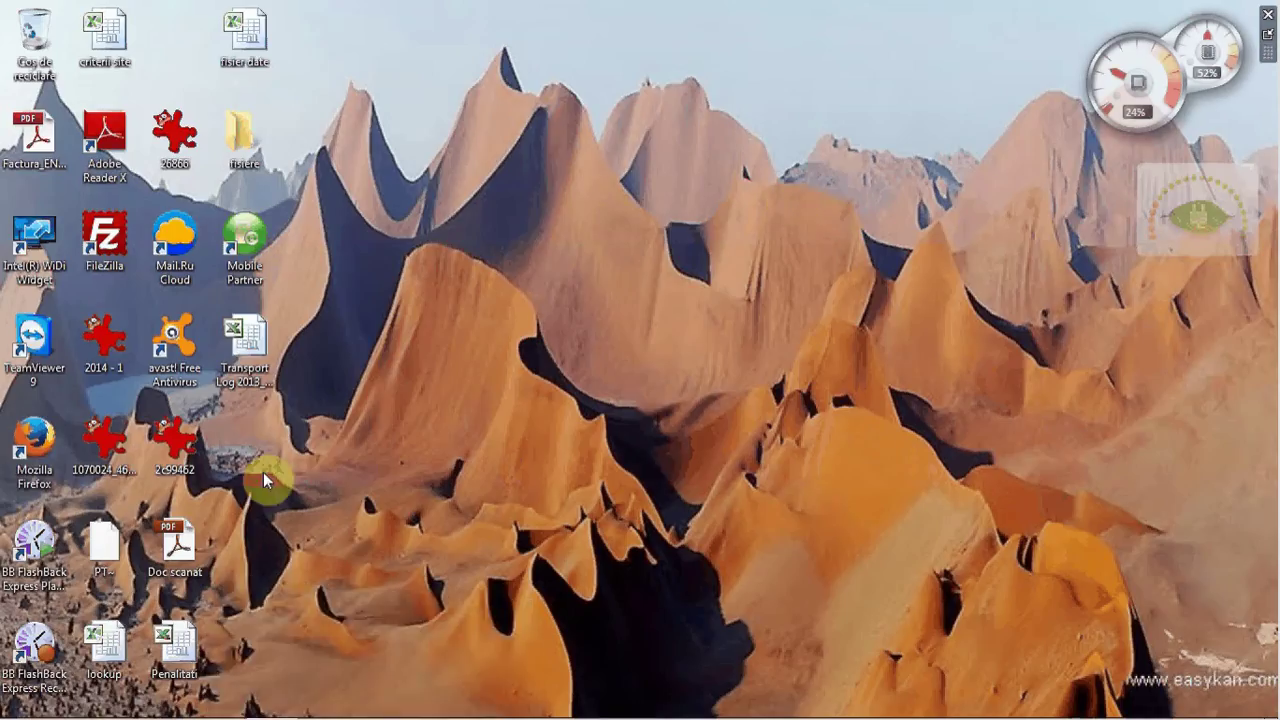
Step: Open the 'lookup' workbook from its desktop icon
double_click(100, 634)
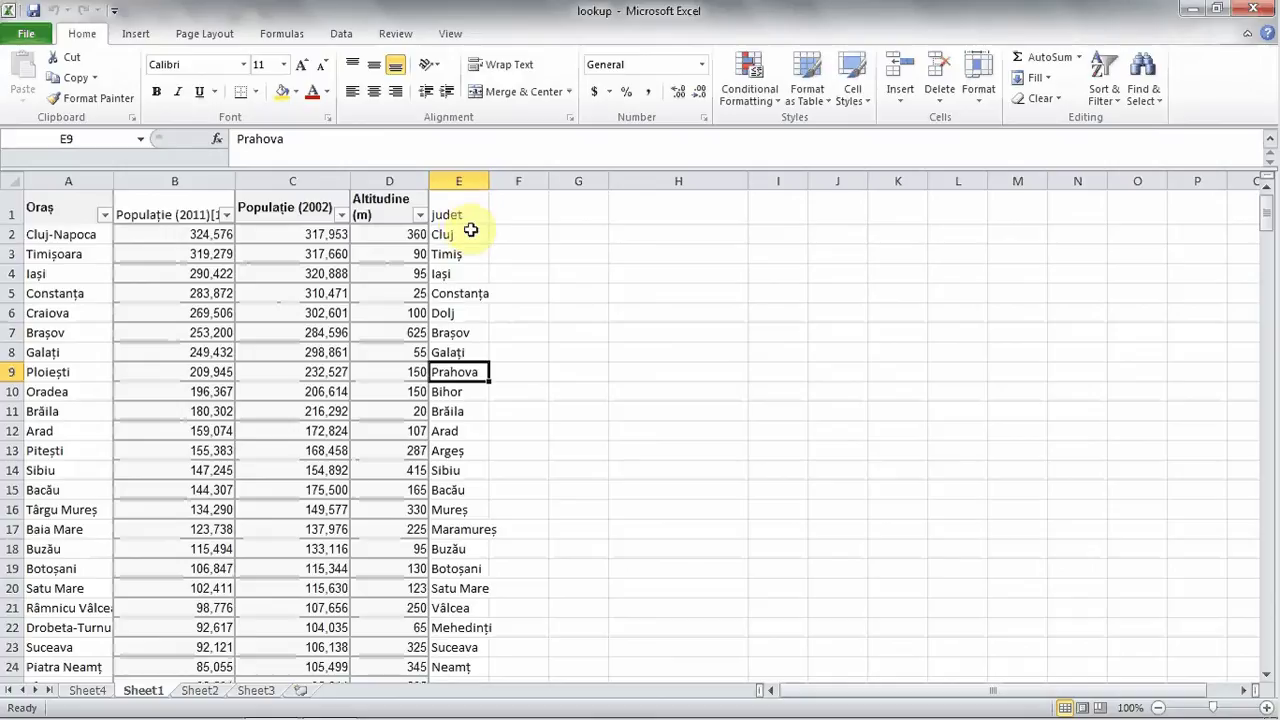
Step: From cell E2, sort the city rows A to Z by județ so Alba comes first
click(471, 233)
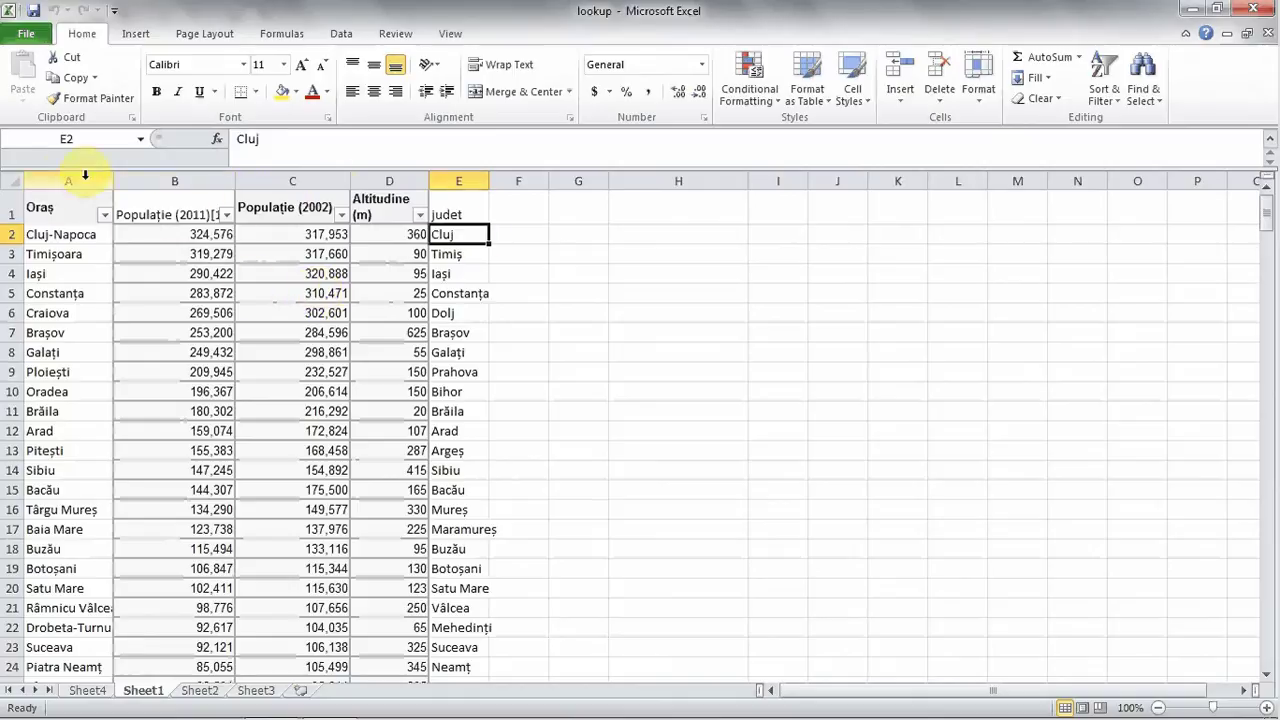
click(1100, 84)
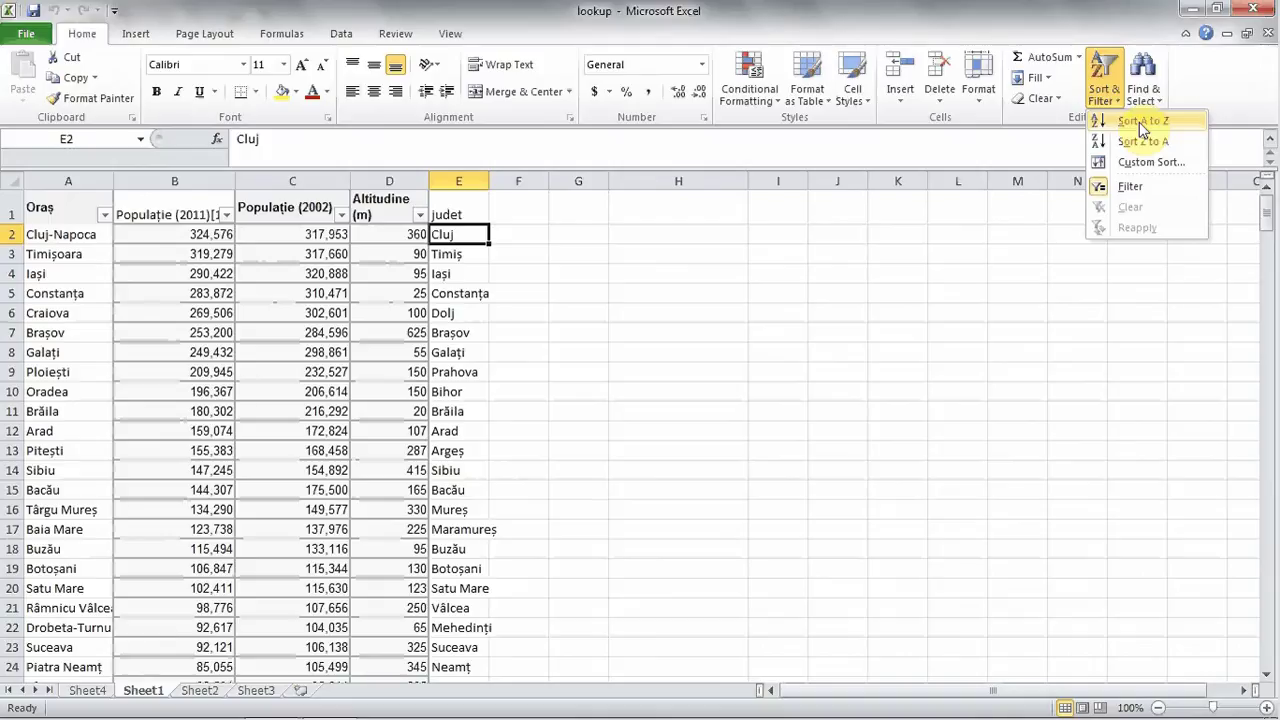
click(1139, 122)
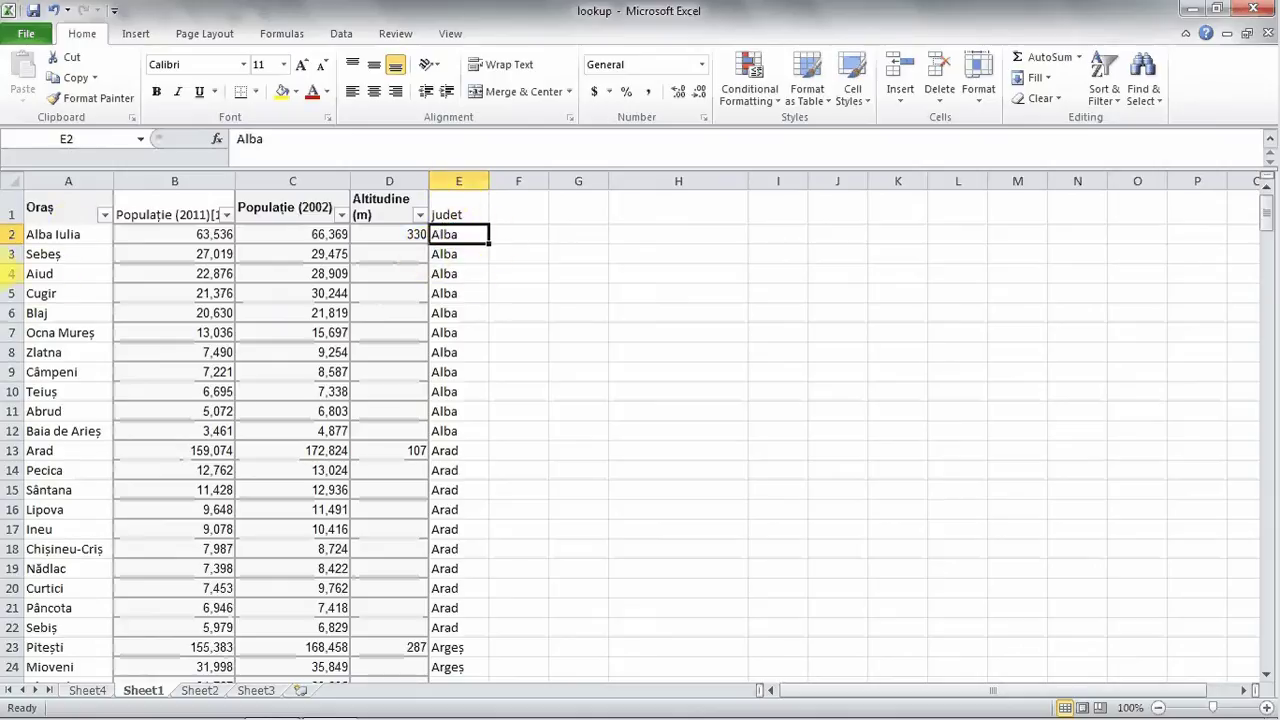
Step: From cell A2, sort the city rows Z to A by Oraș so Zlatna comes first
click(60, 235)
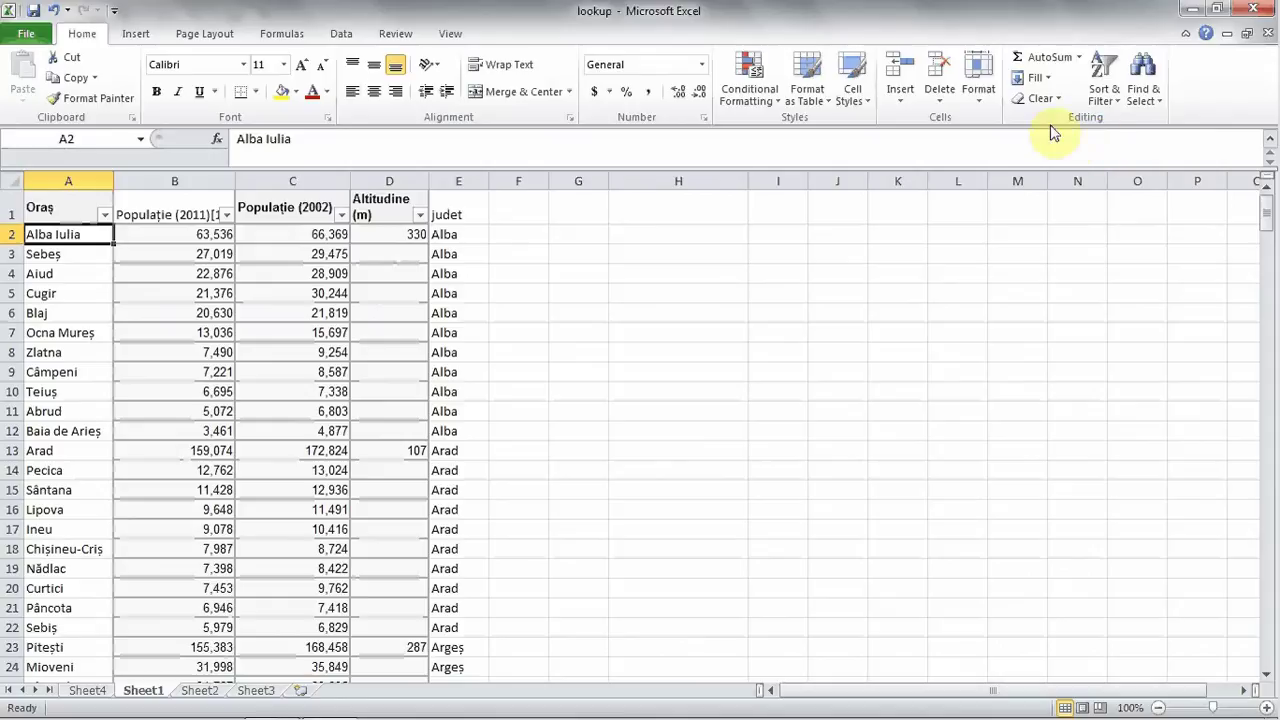
click(1104, 92)
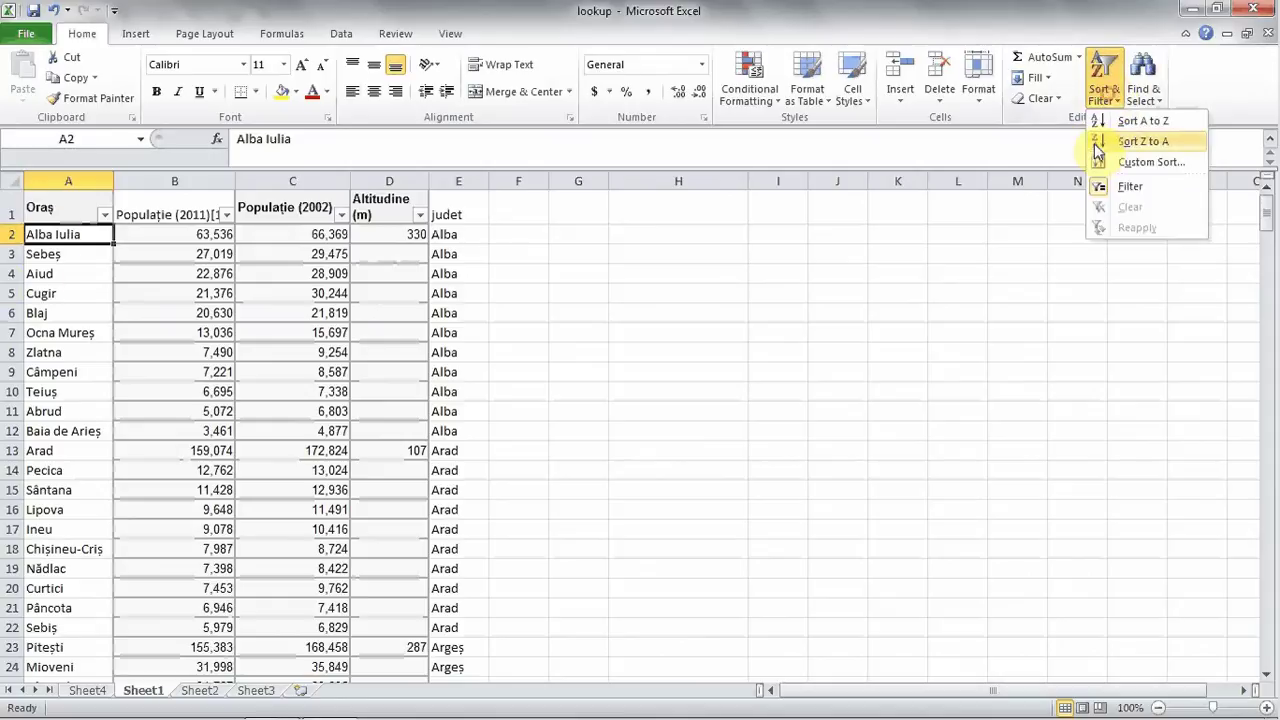
click(1110, 142)
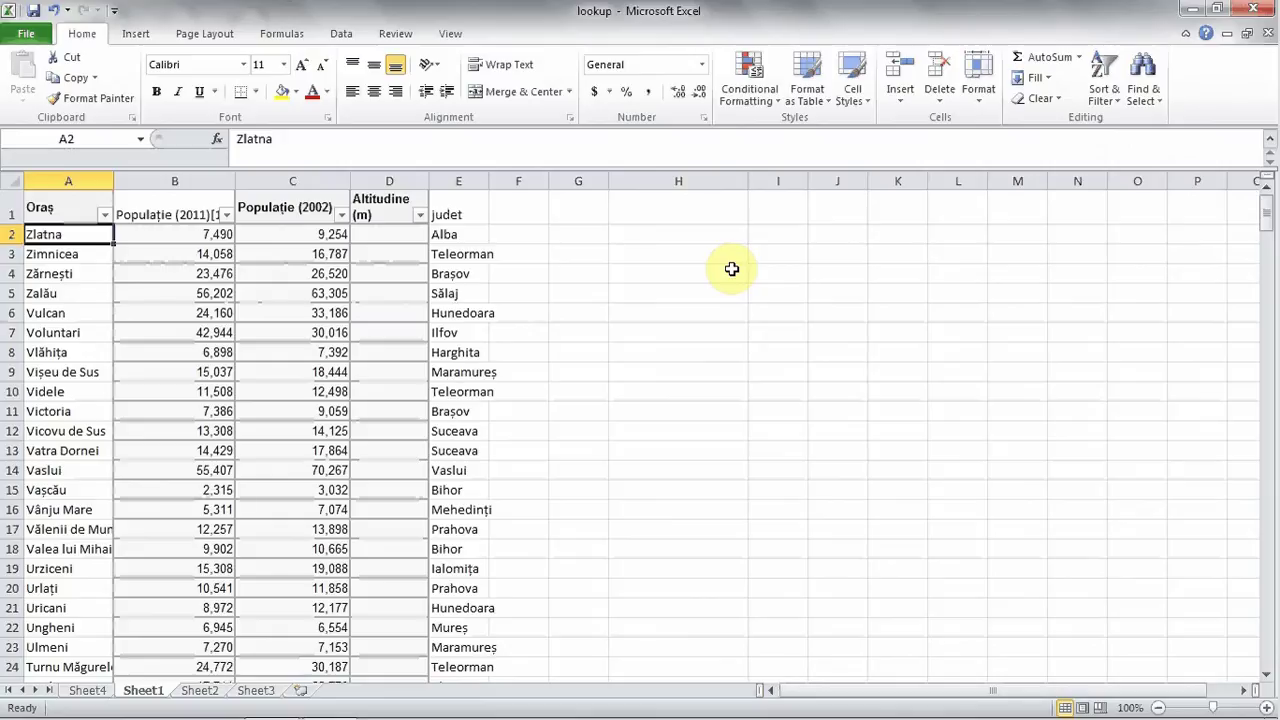
click(1120, 92)
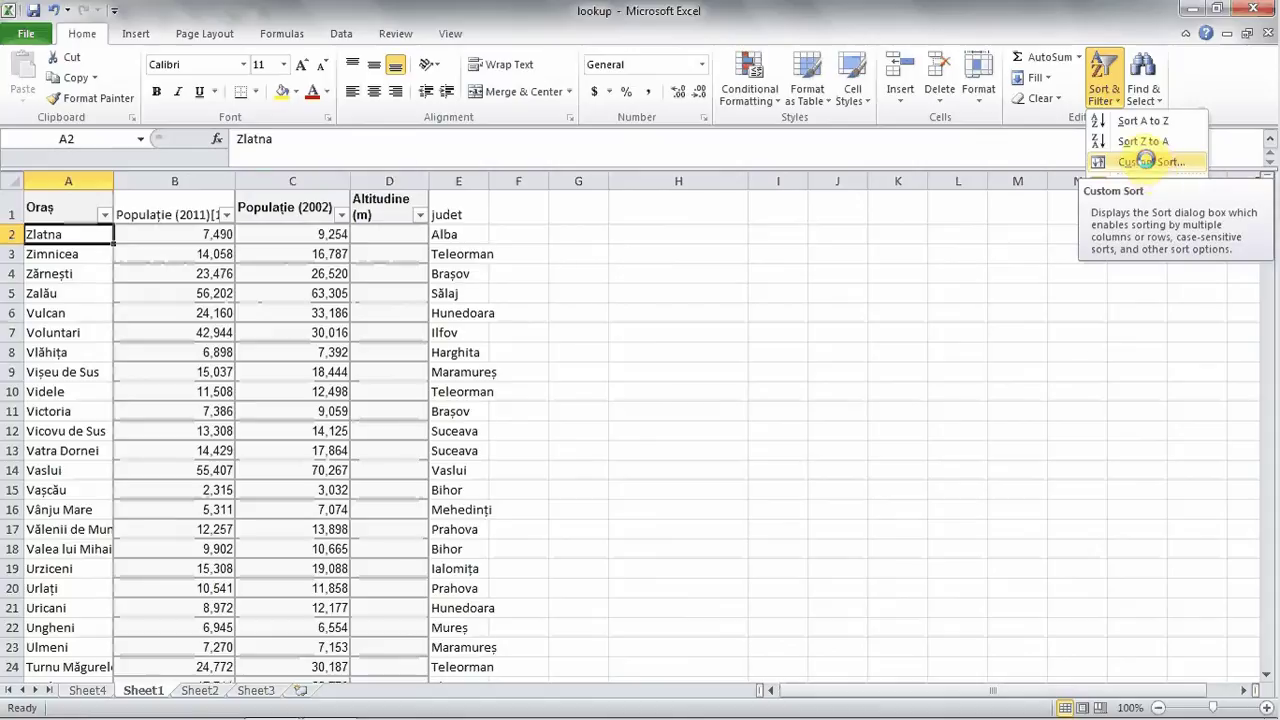
Step: Open Custom Sort, add three extra levels, then delete them back to the single Oraș level
click(1140, 162)
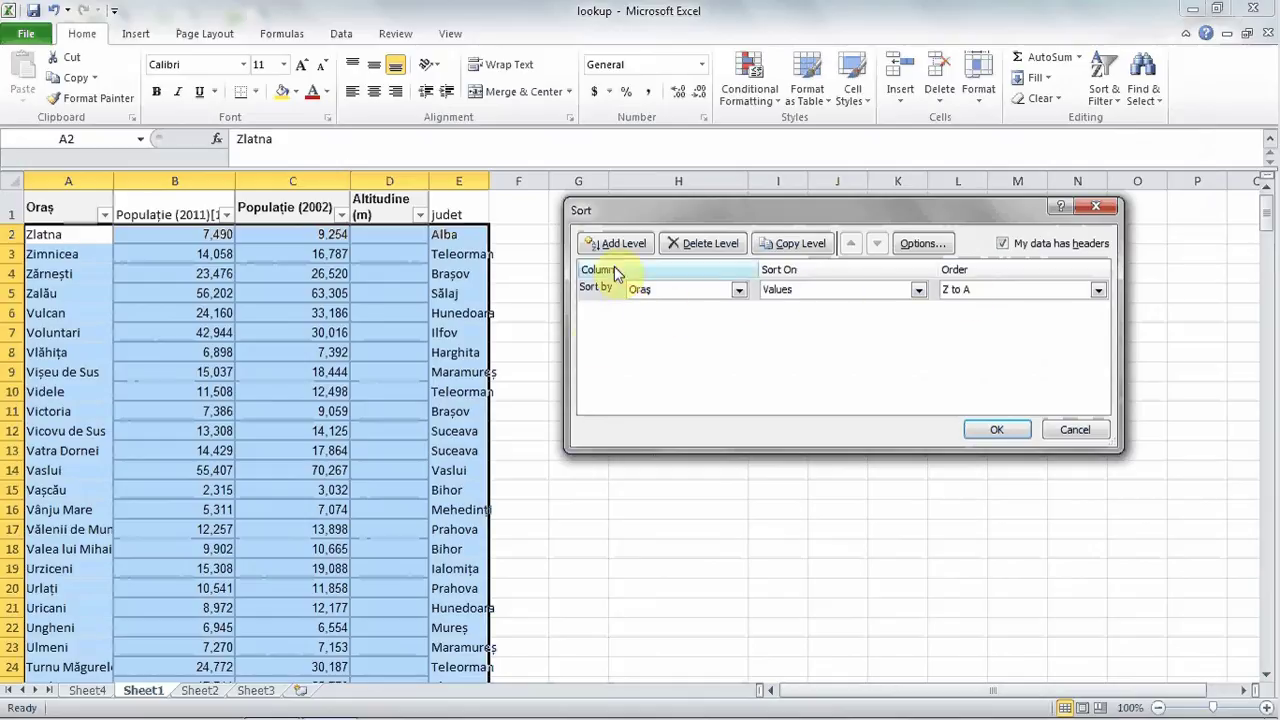
click(618, 244)
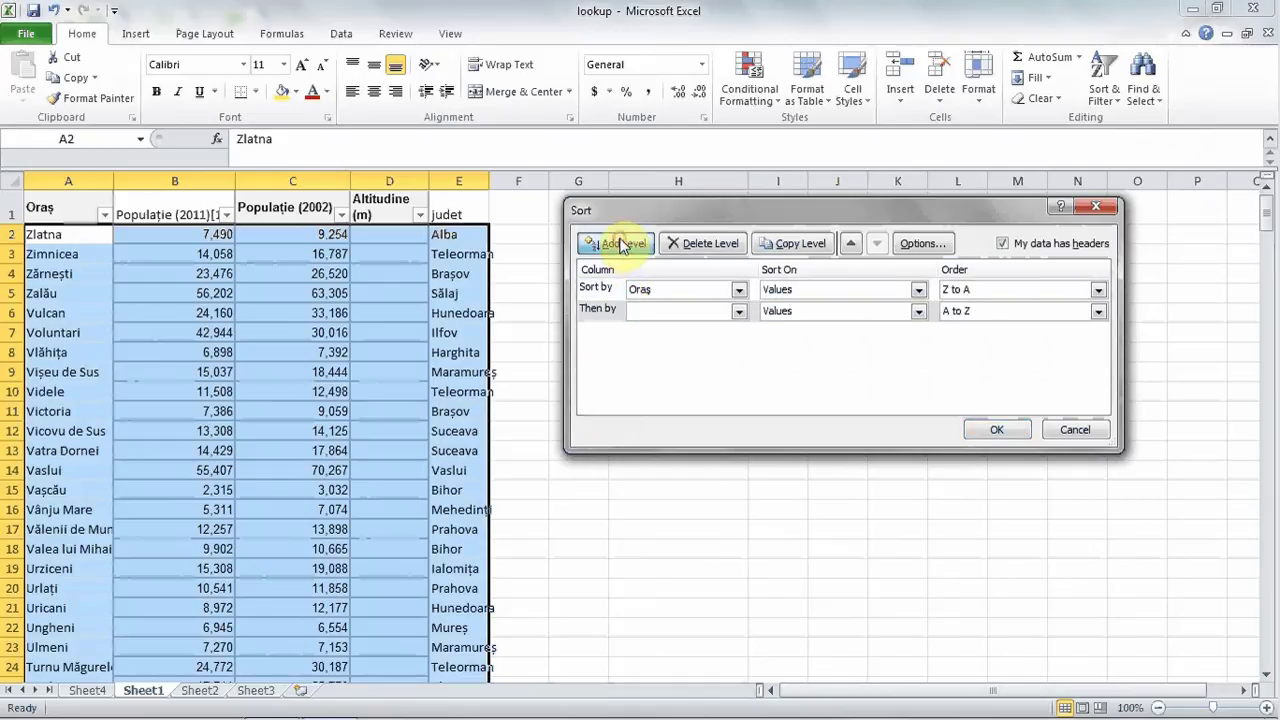
click(620, 245)
click(620, 245)
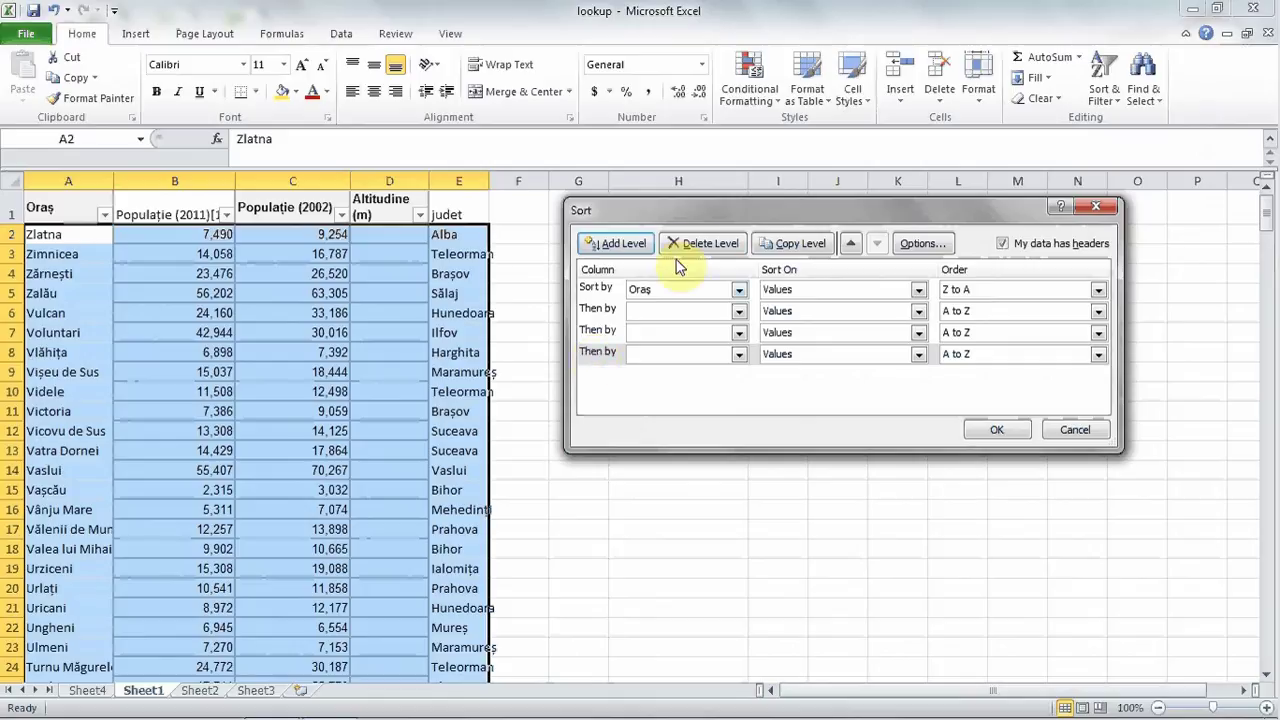
click(704, 245)
click(704, 245)
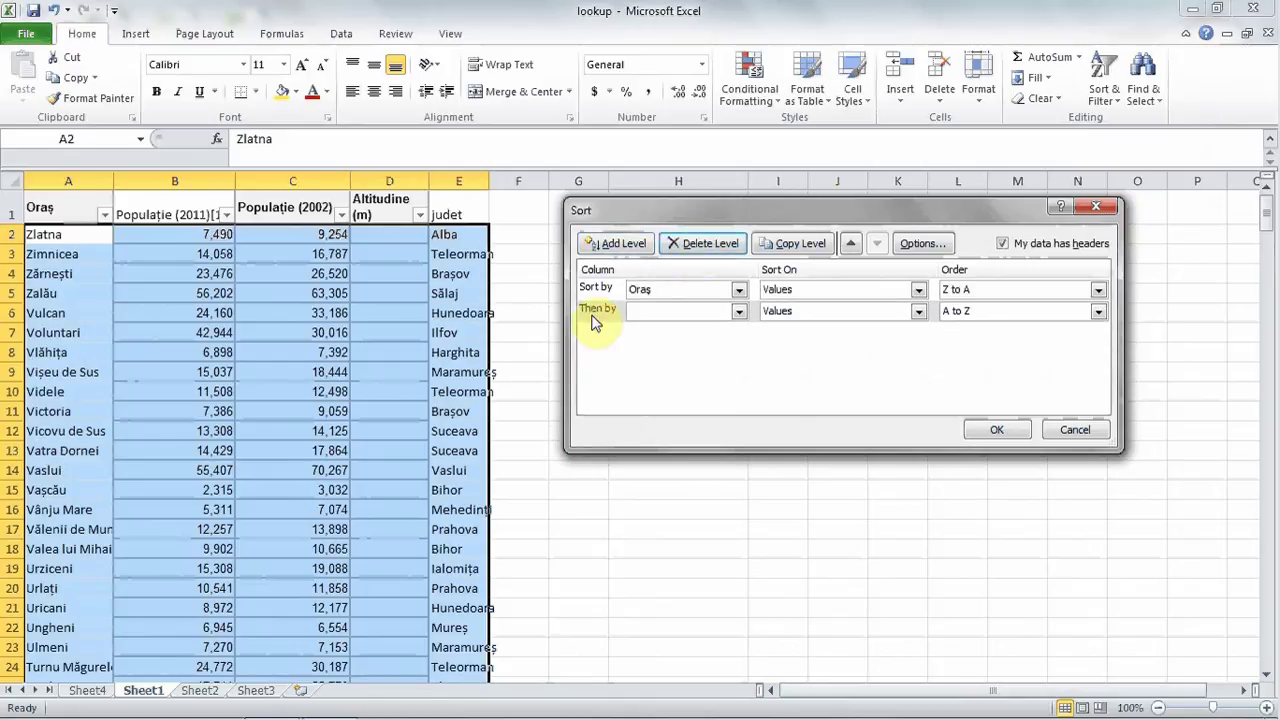
click(596, 310)
click(704, 244)
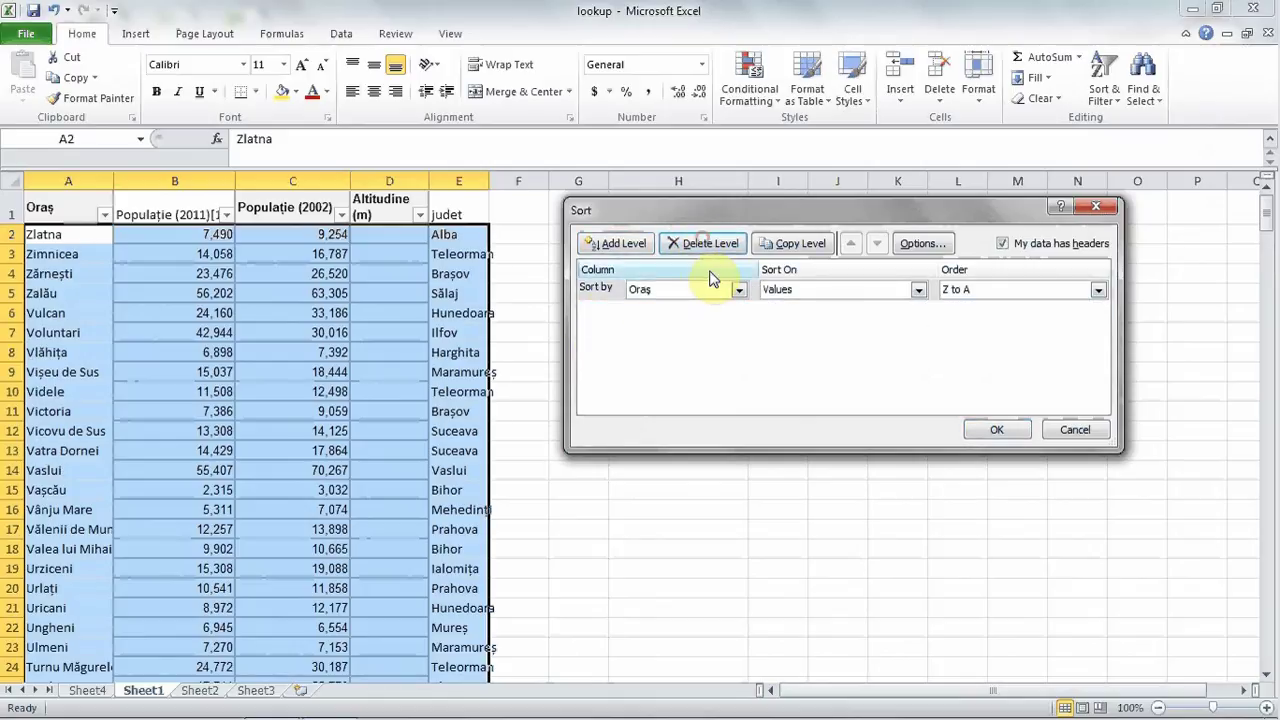
Step: Copy the Oraș sort level, then delete the duplicate Then by level
click(800, 245)
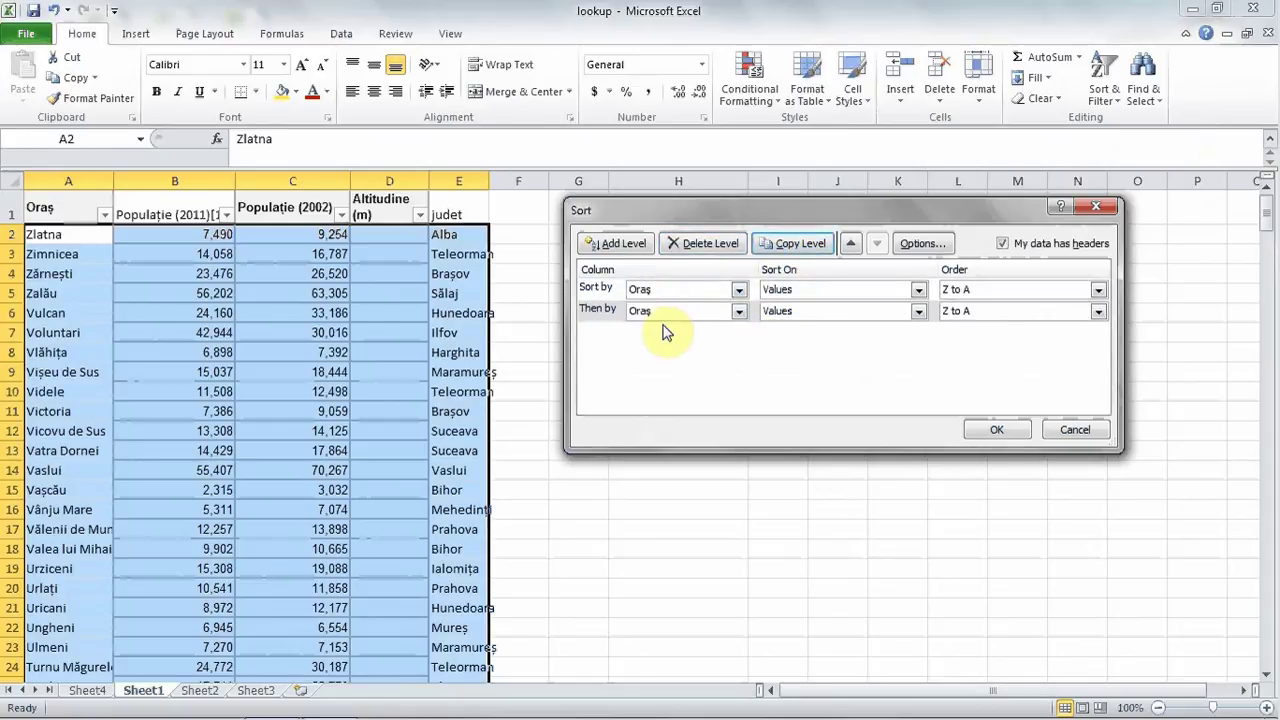
click(592, 312)
click(714, 246)
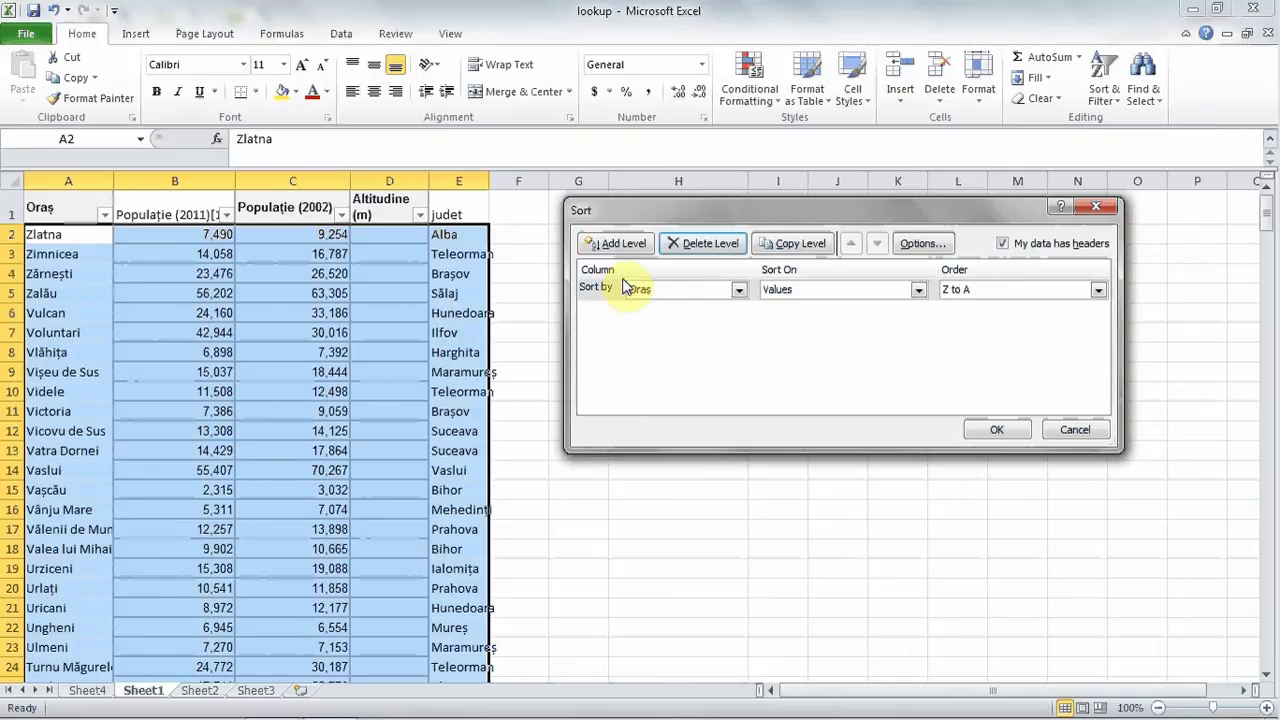
Step: Change the first sort level to judet, sorted on Values, A to Z
click(622, 287)
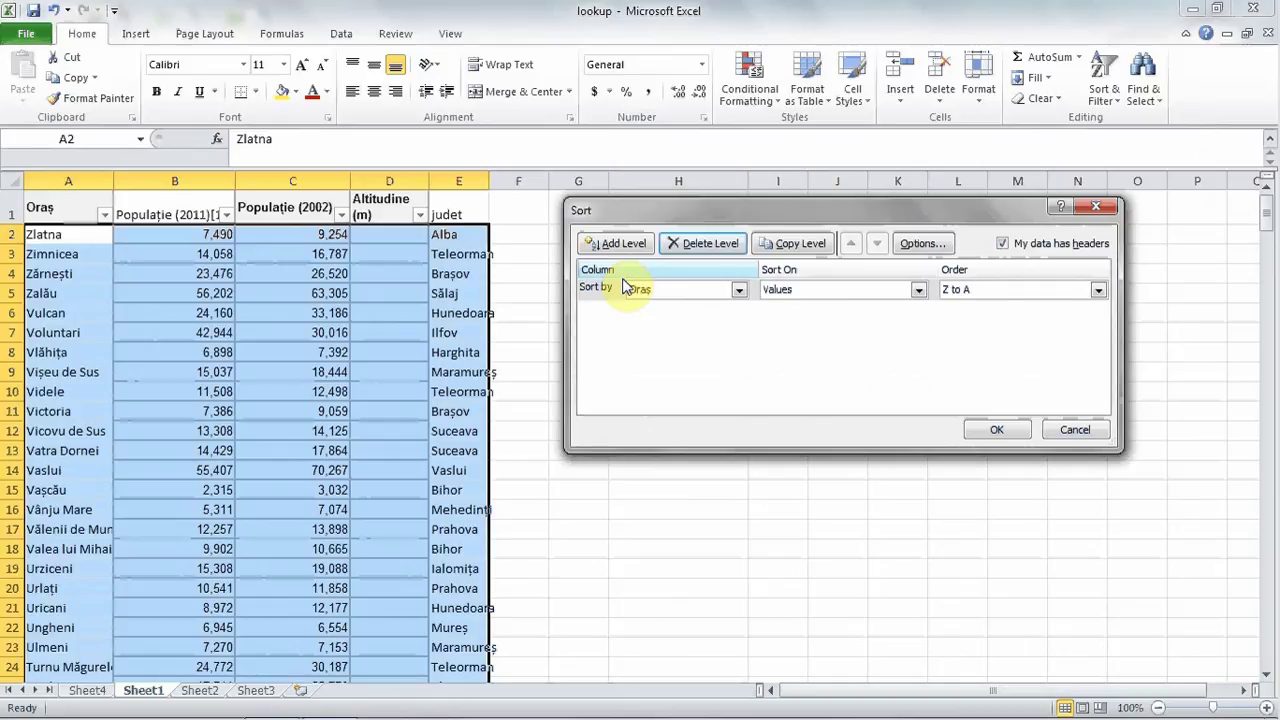
click(738, 296)
click(718, 355)
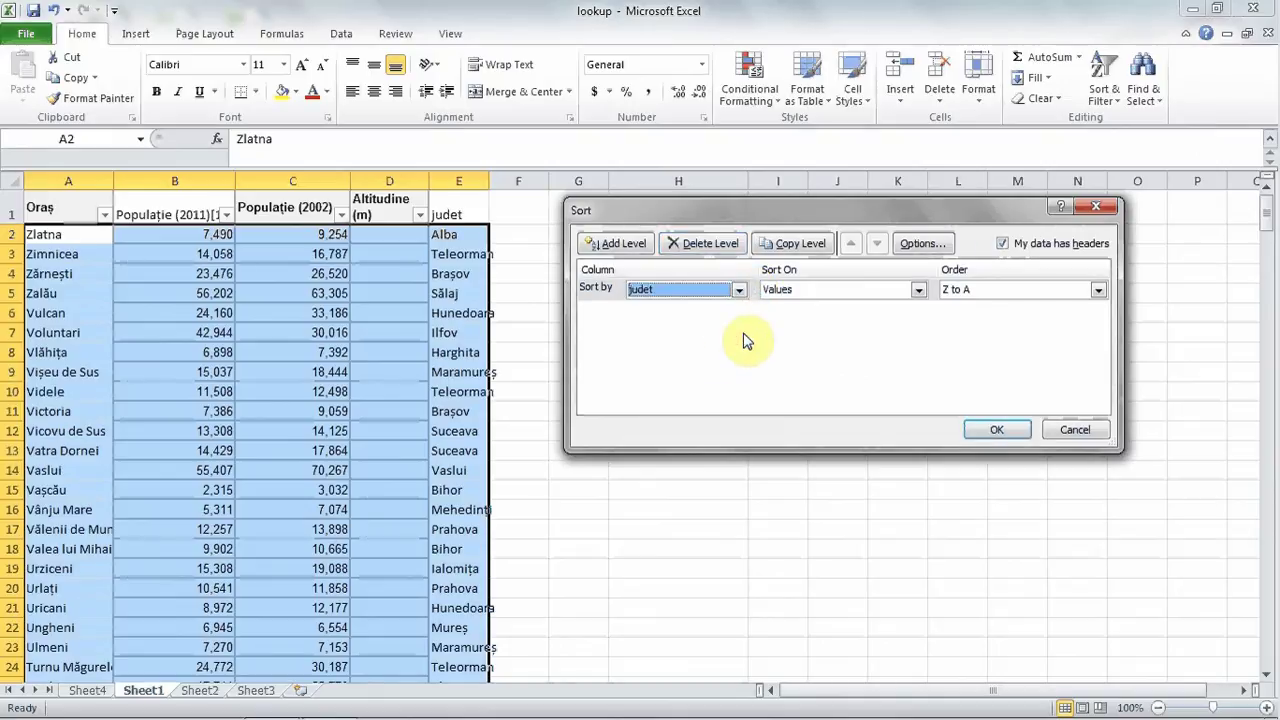
click(919, 292)
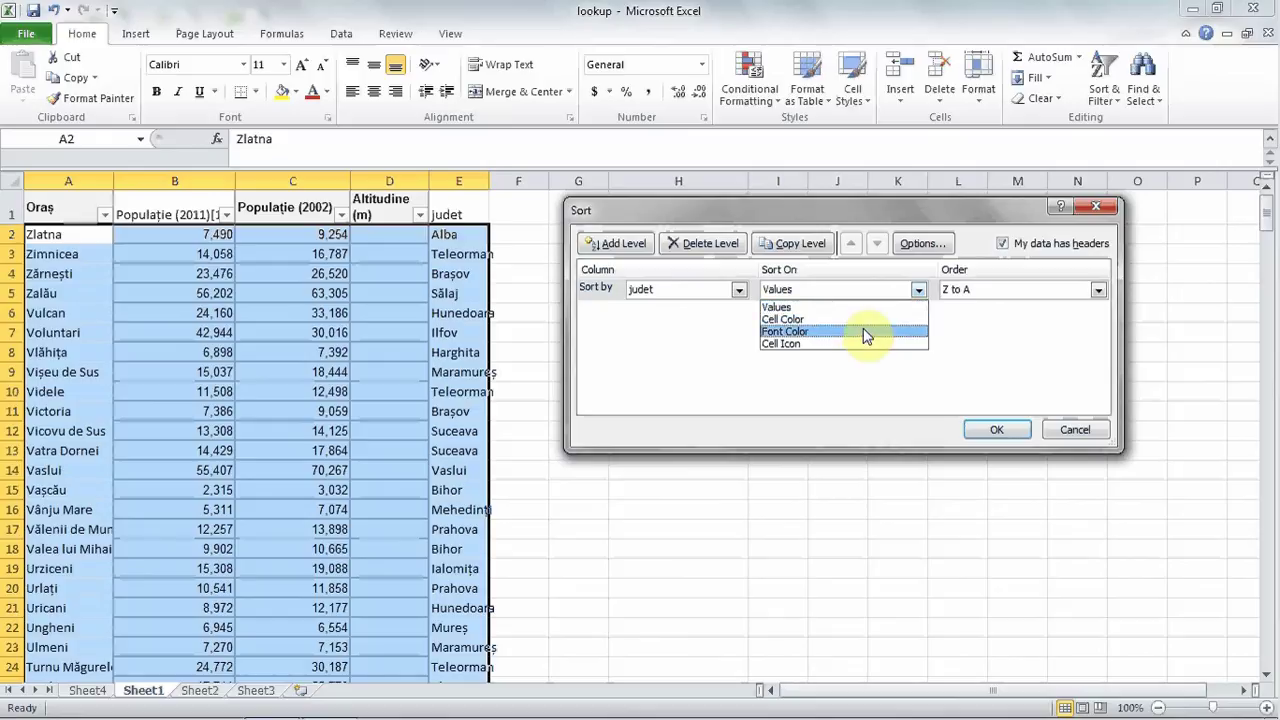
click(983, 289)
click(985, 290)
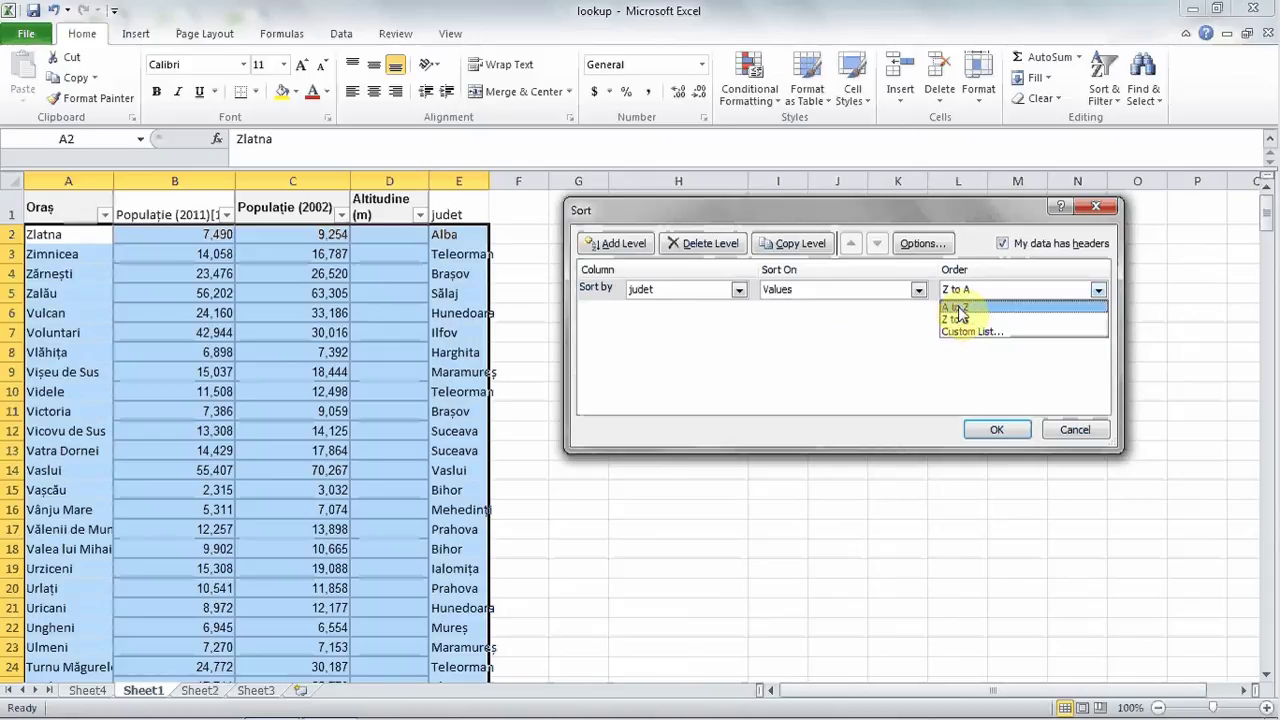
click(958, 307)
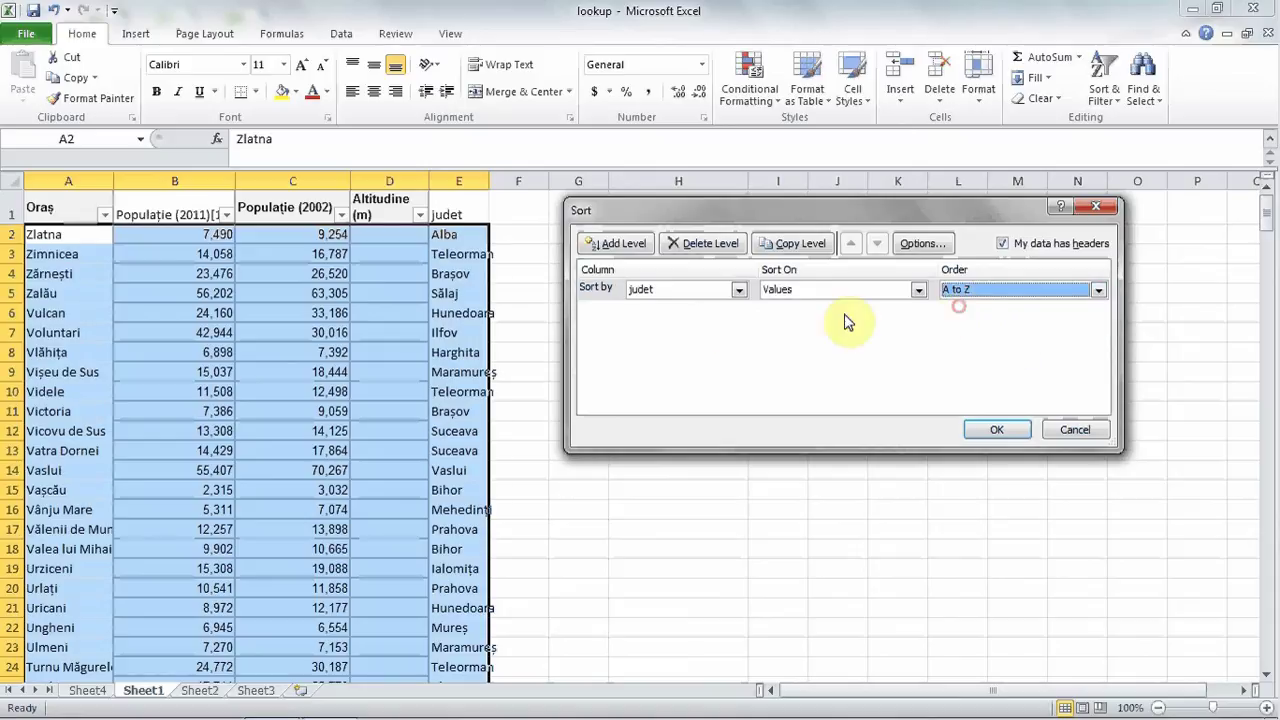
Step: Add a Then by level on Oraș and apply the two-level sort
click(620, 244)
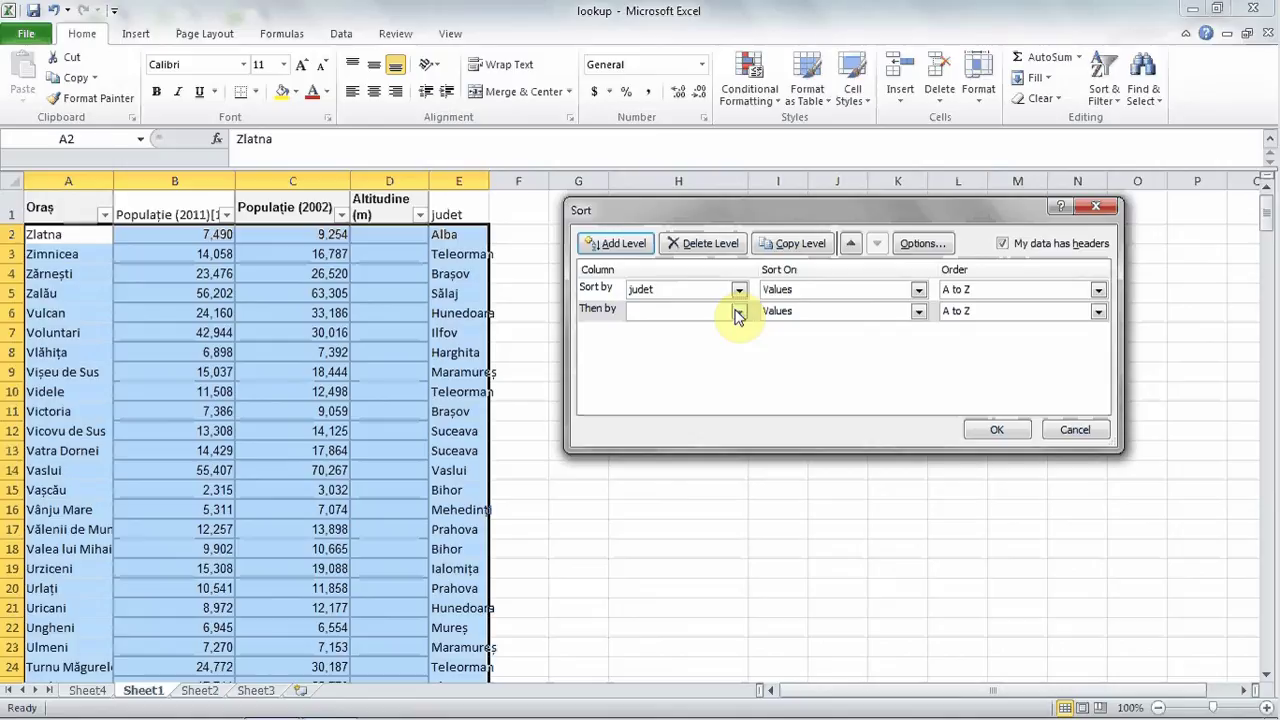
click(738, 313)
click(729, 330)
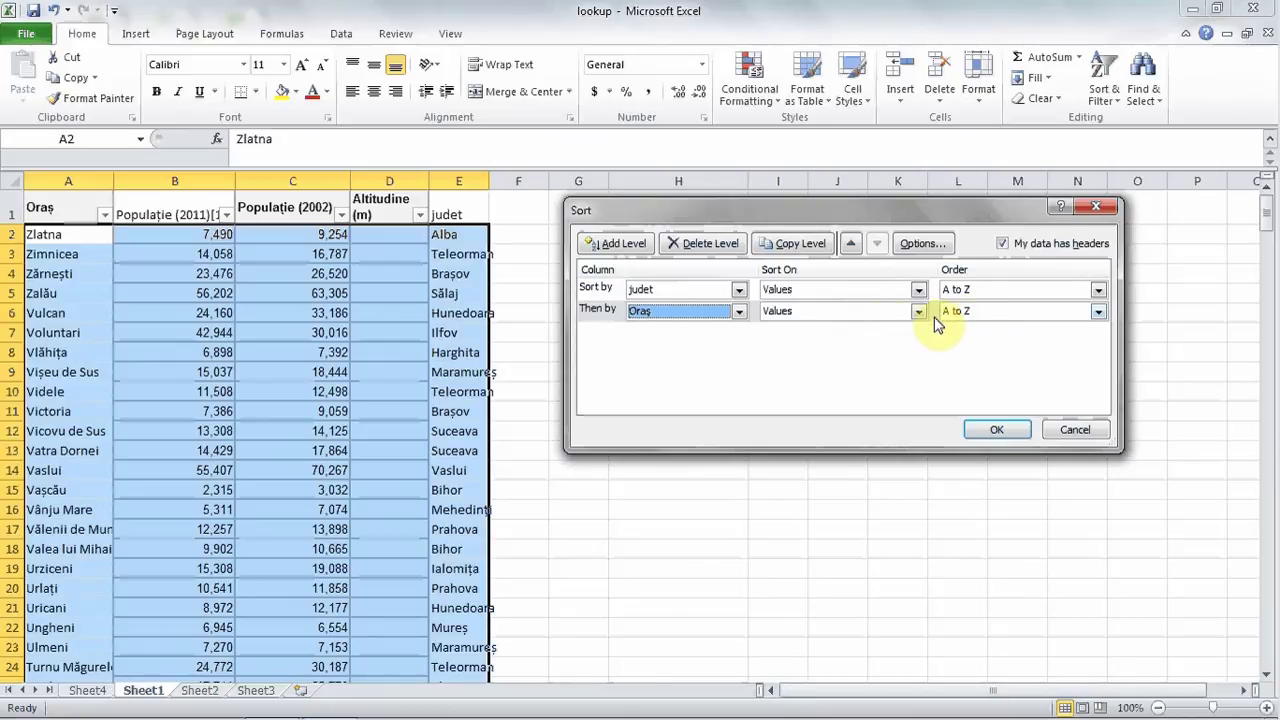
click(986, 430)
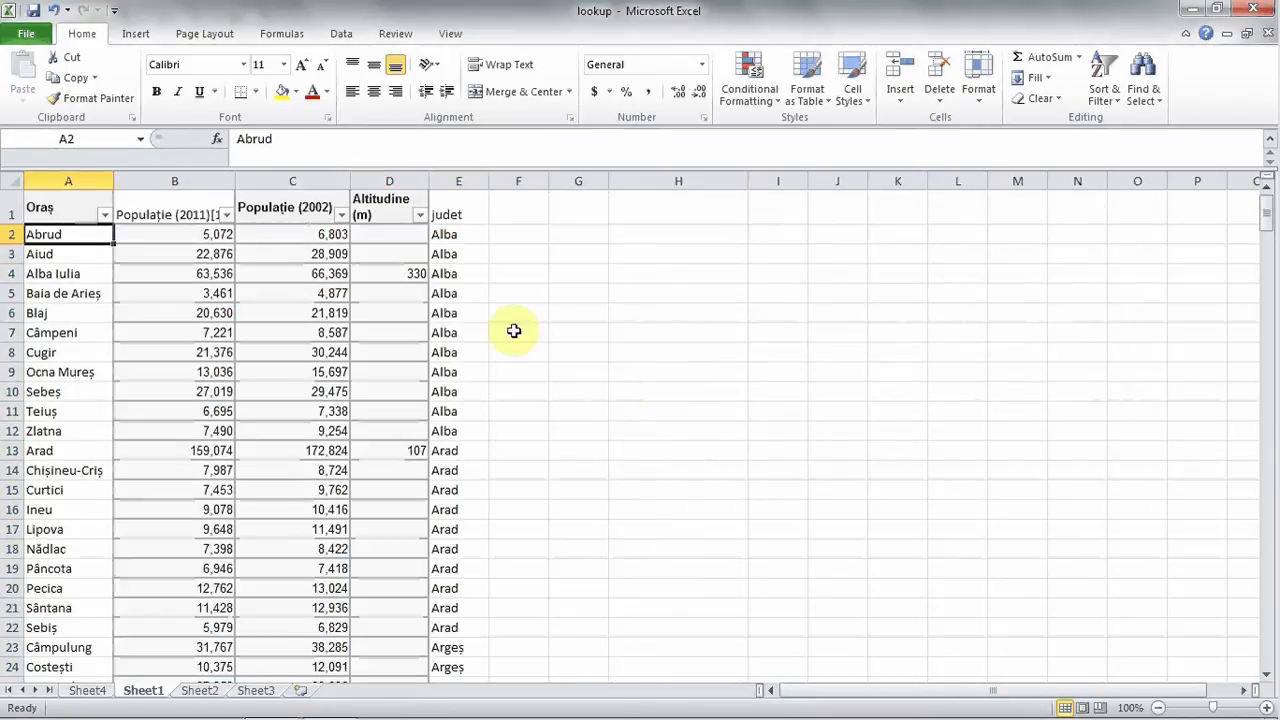
click(466, 241)
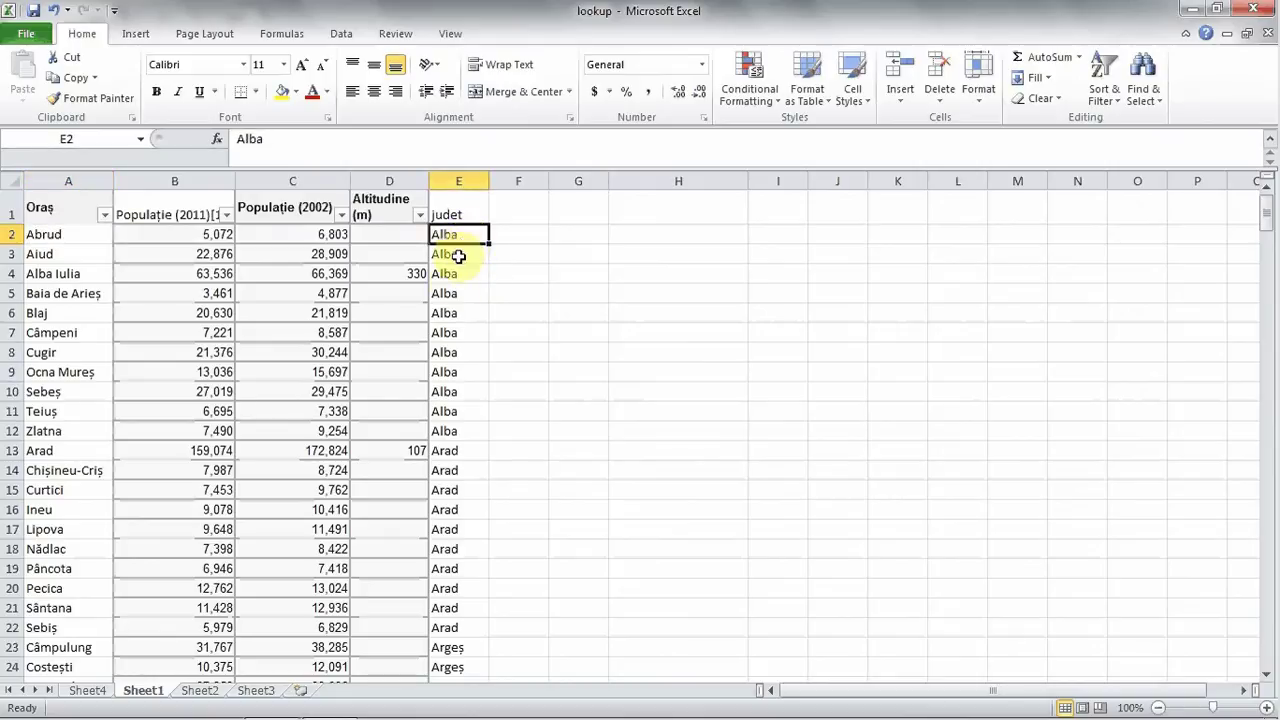
scroll(457, 366, down, 2)
scroll(460, 400, down, 2)
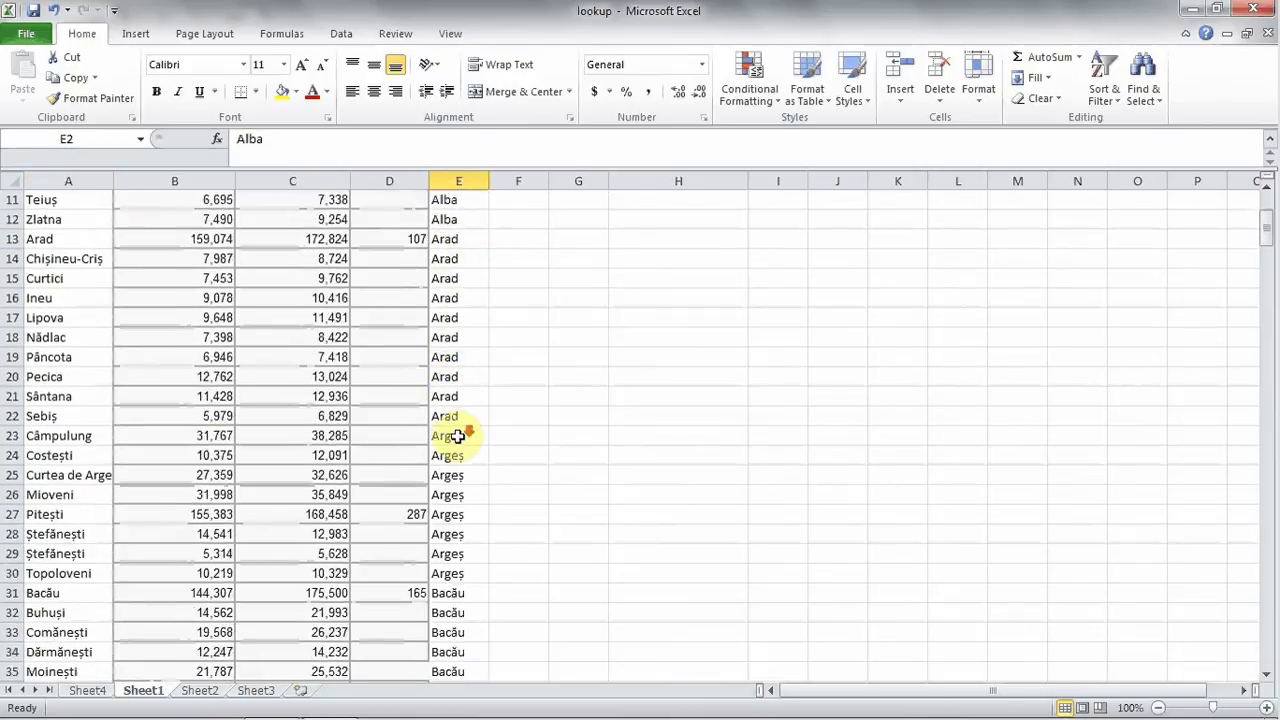
scroll(470, 428, down, 2)
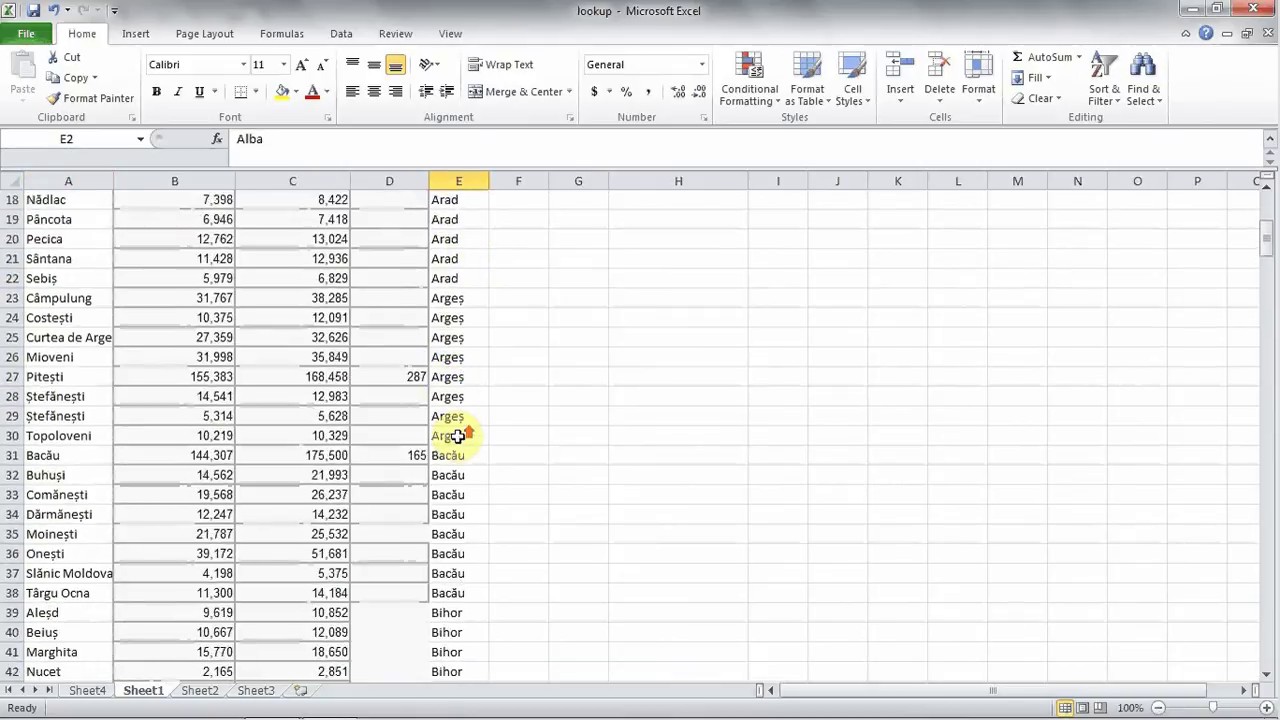
scroll(468, 428, up, 6)
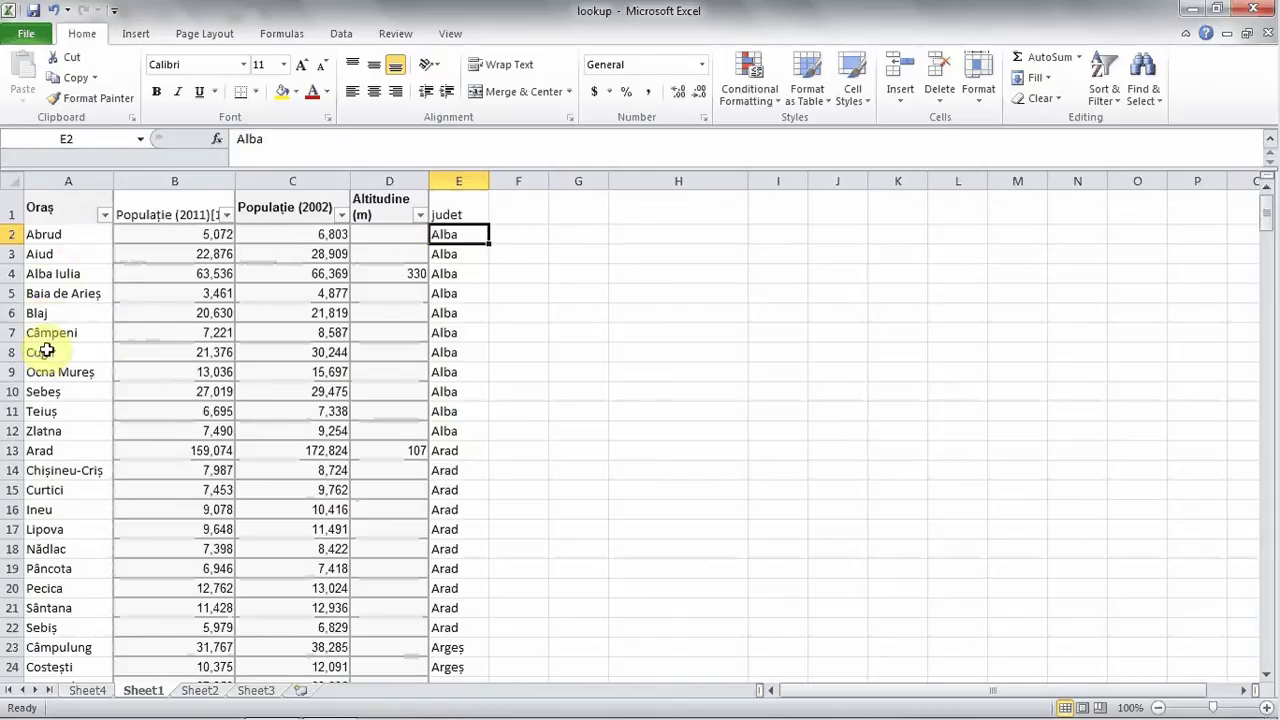
click(42, 428)
click(42, 454)
click(45, 470)
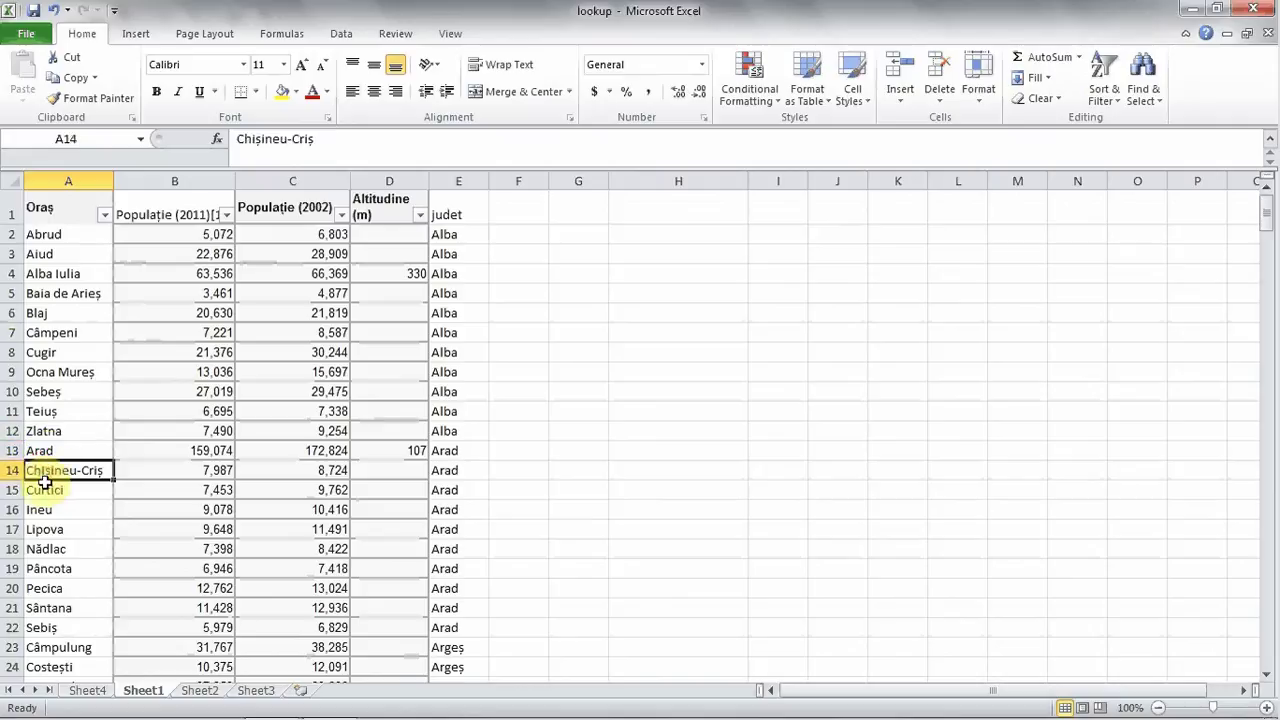
click(43, 488)
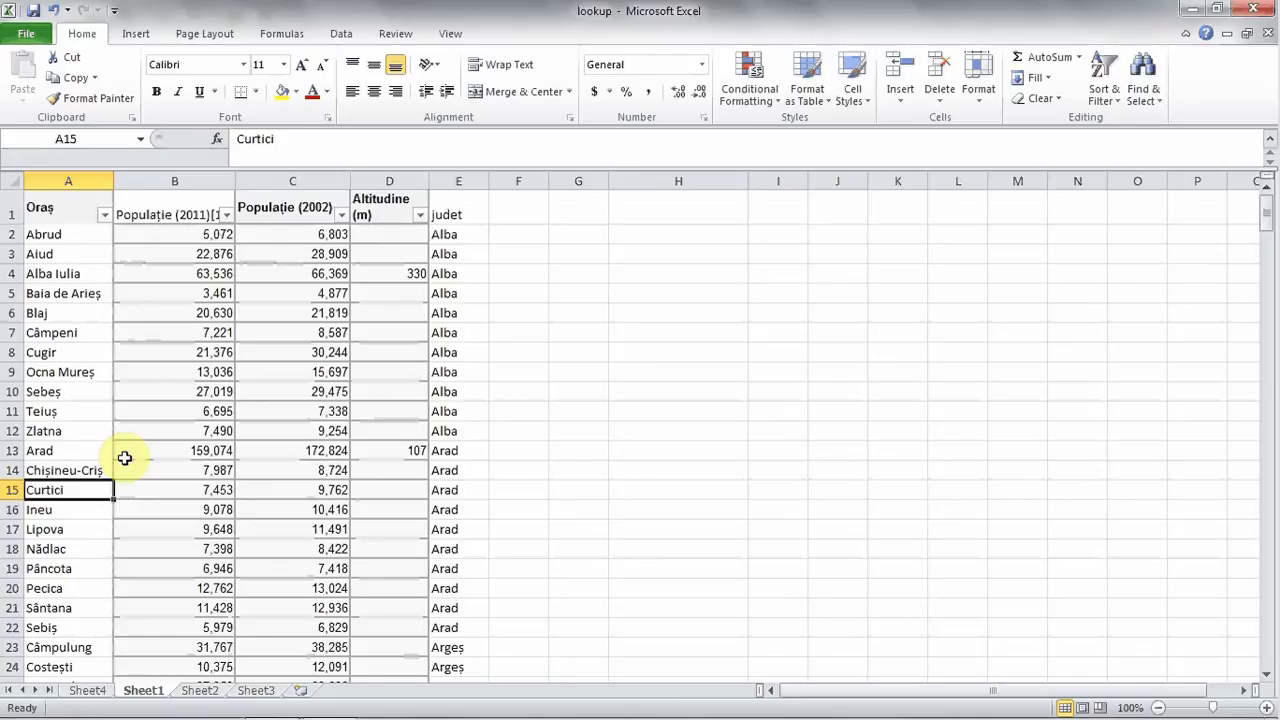
Step: Select cell B2 and close the Sort & Filter menu without choosing anything
click(196, 240)
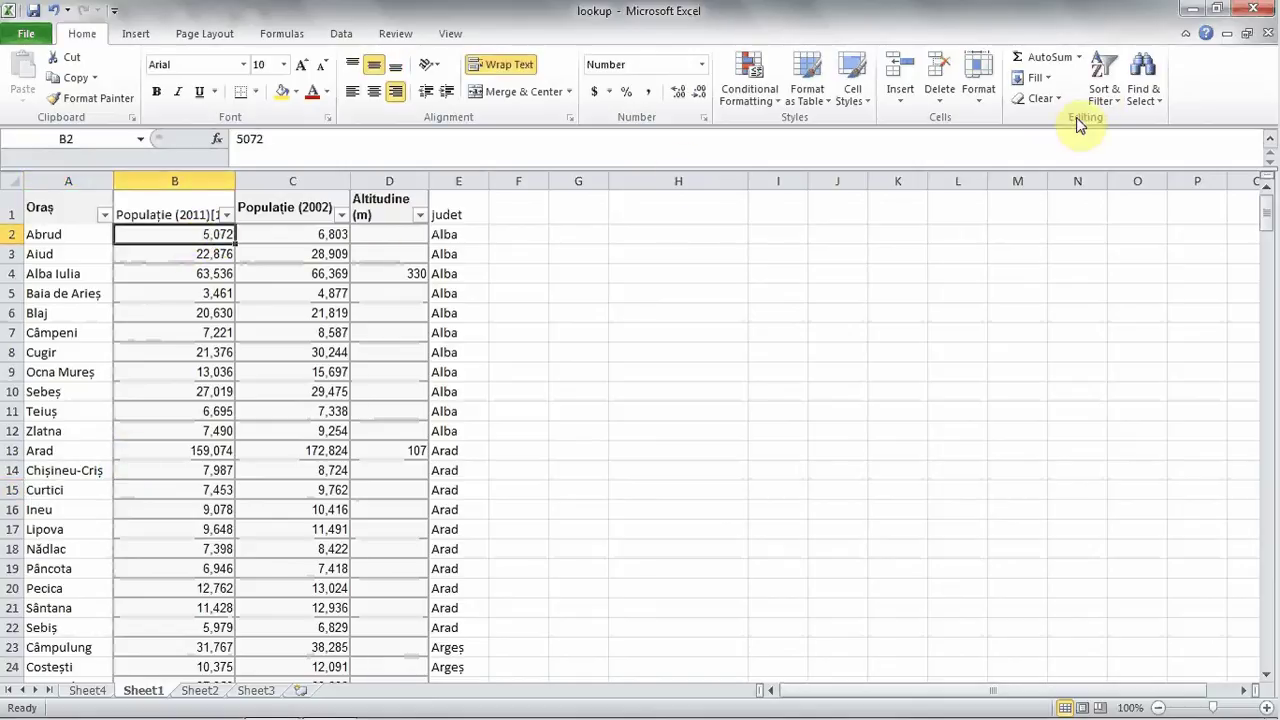
click(1103, 92)
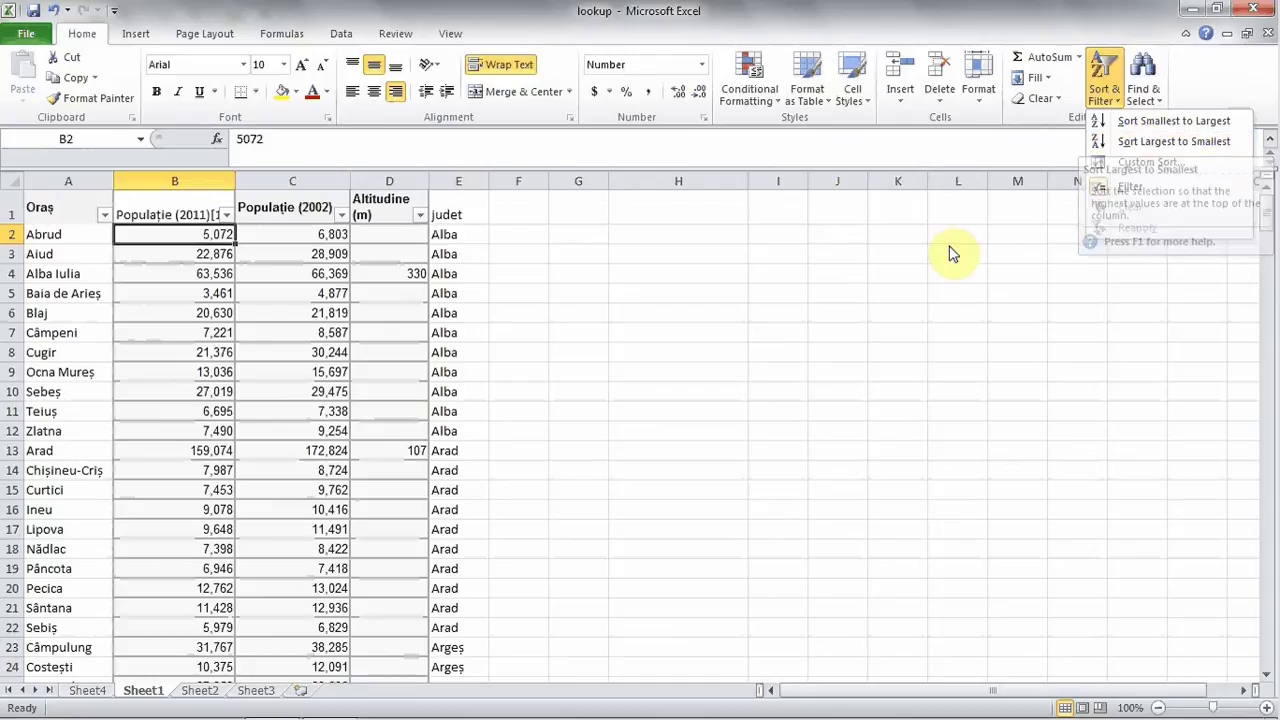
click(920, 263)
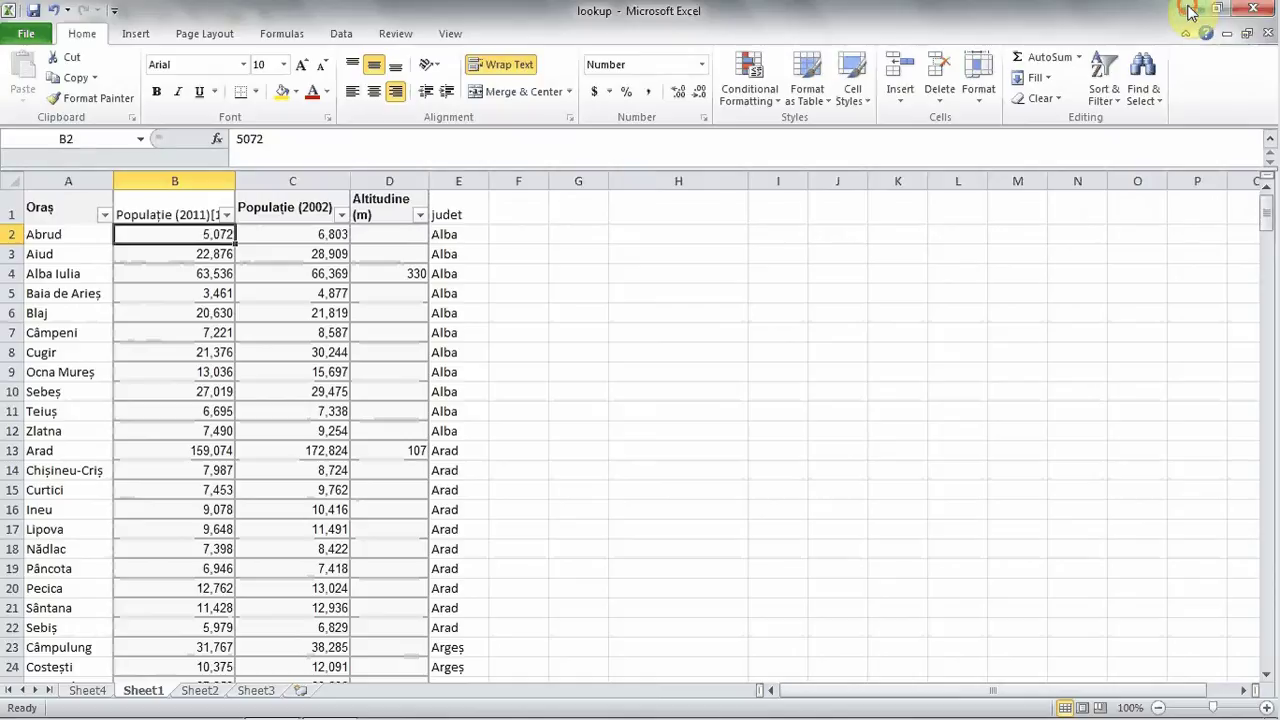
Step: Minimize Excel and bring up the BB FlashBack Express menu from the tray overflow
click(1190, 12)
mouse_move(1000, 716)
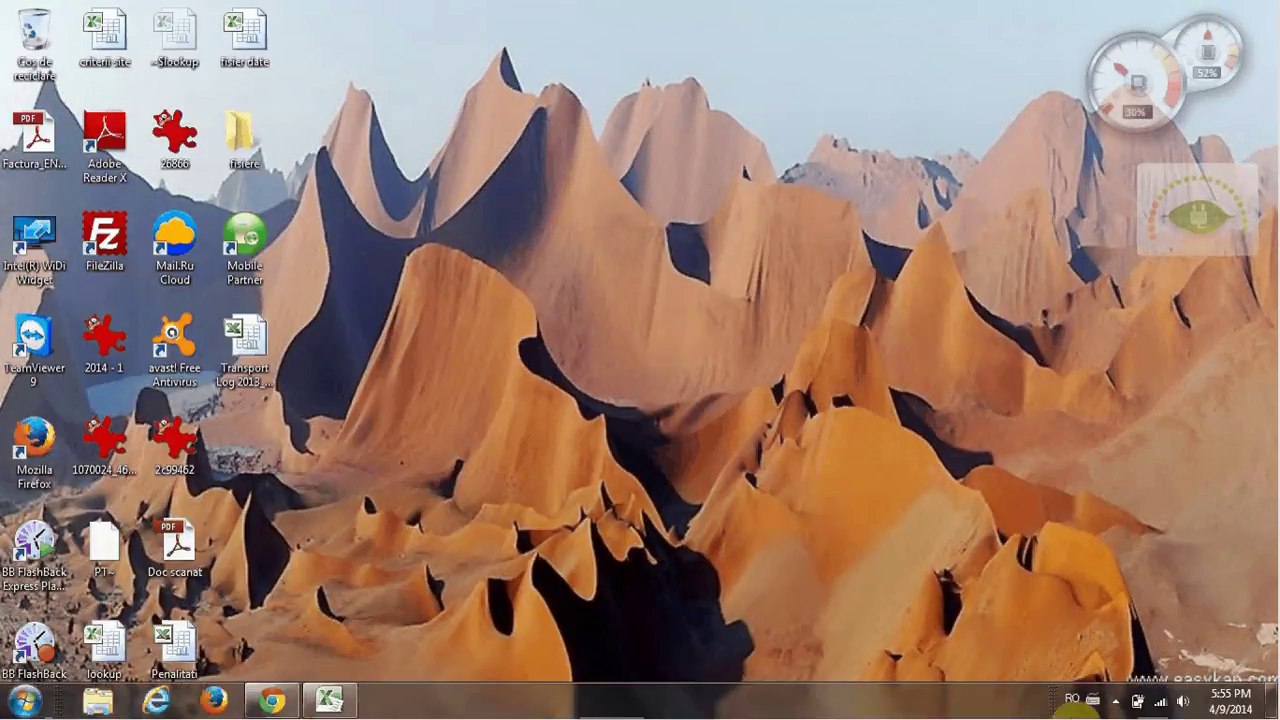
click(1116, 701)
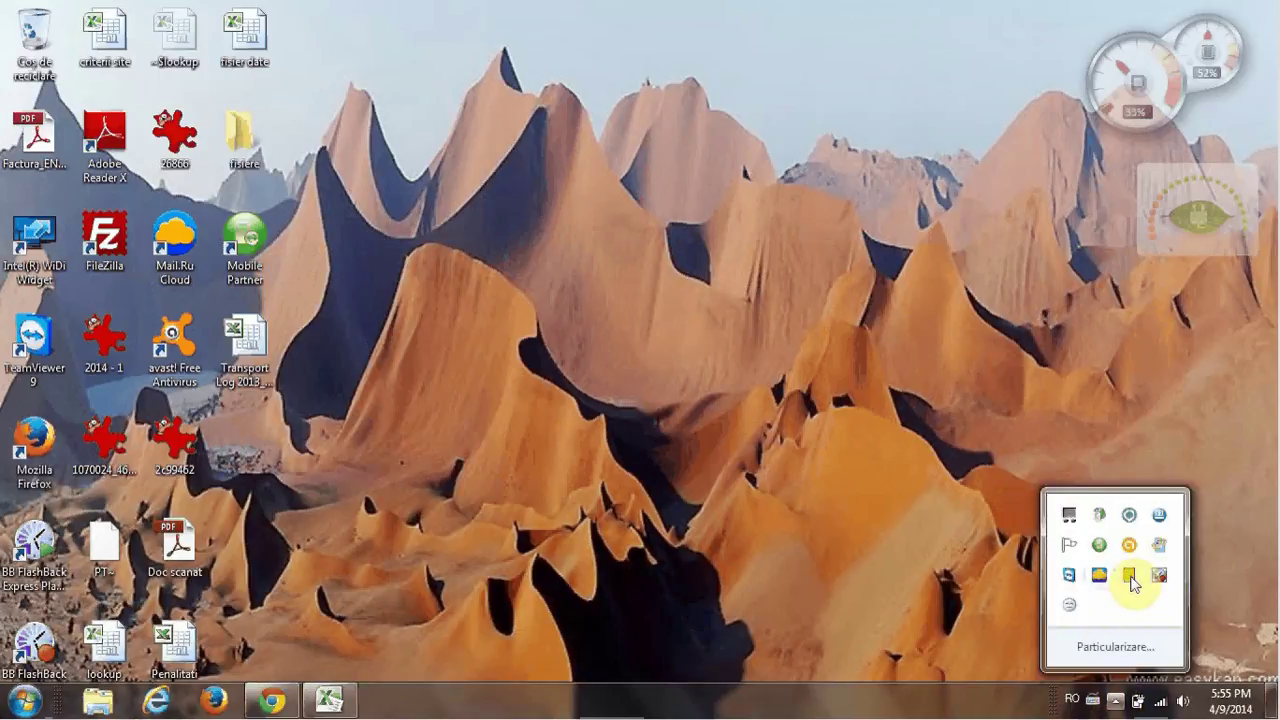
right_click(1123, 318)
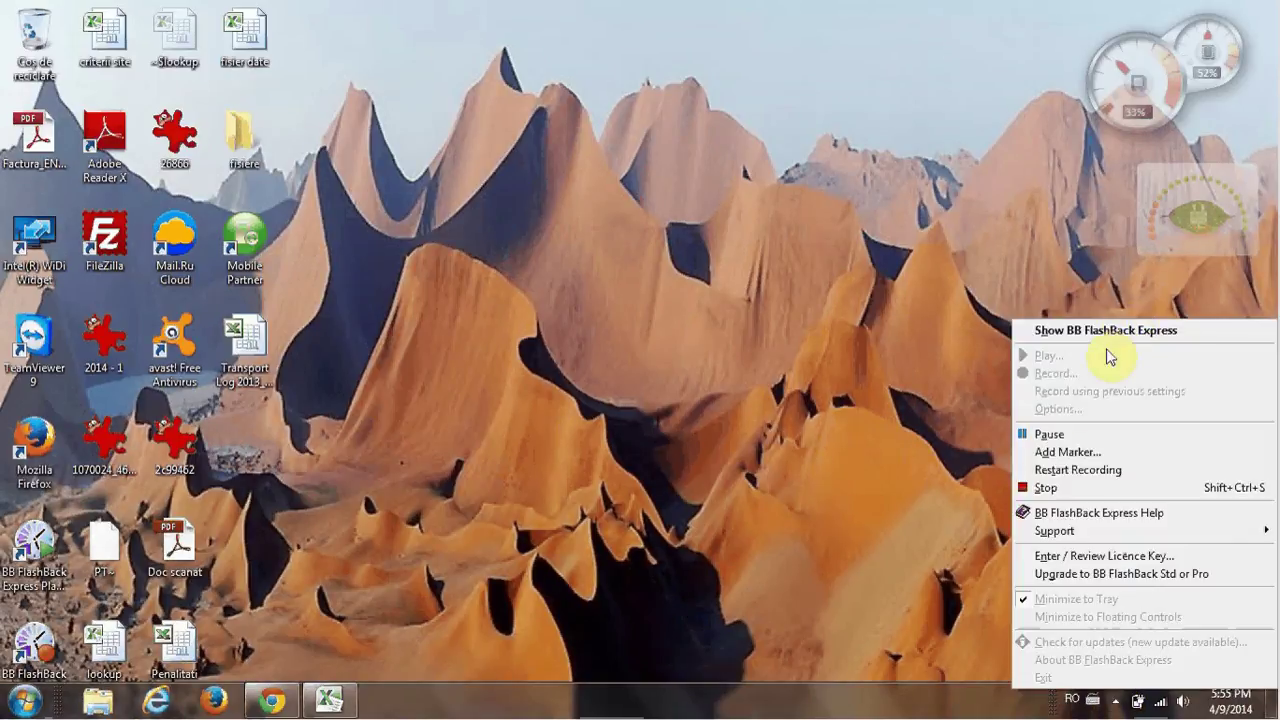